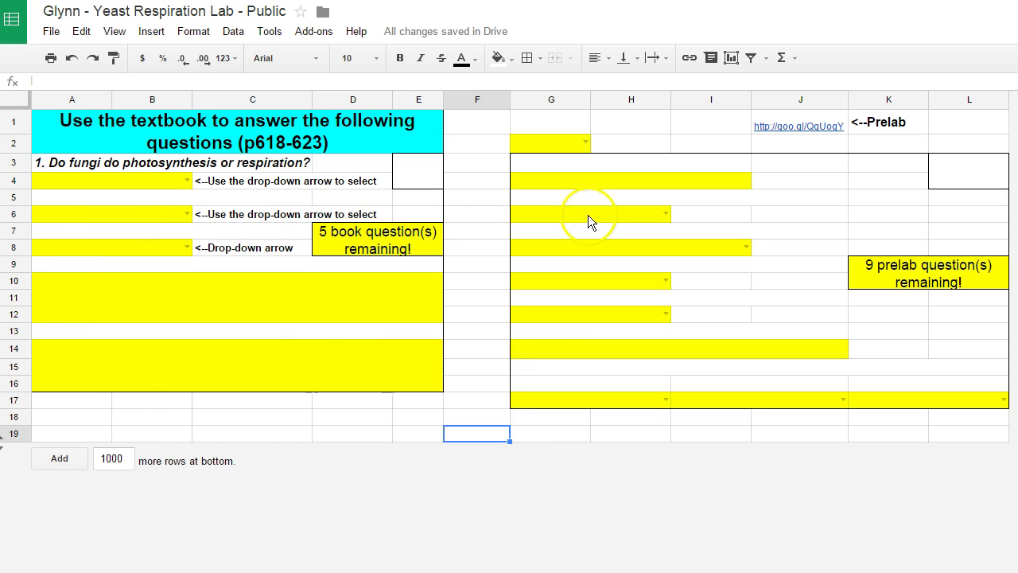
Choose Photosynthesis as the answer to question 1 in cell A4 and clear that answer again.
left_click(188, 181)
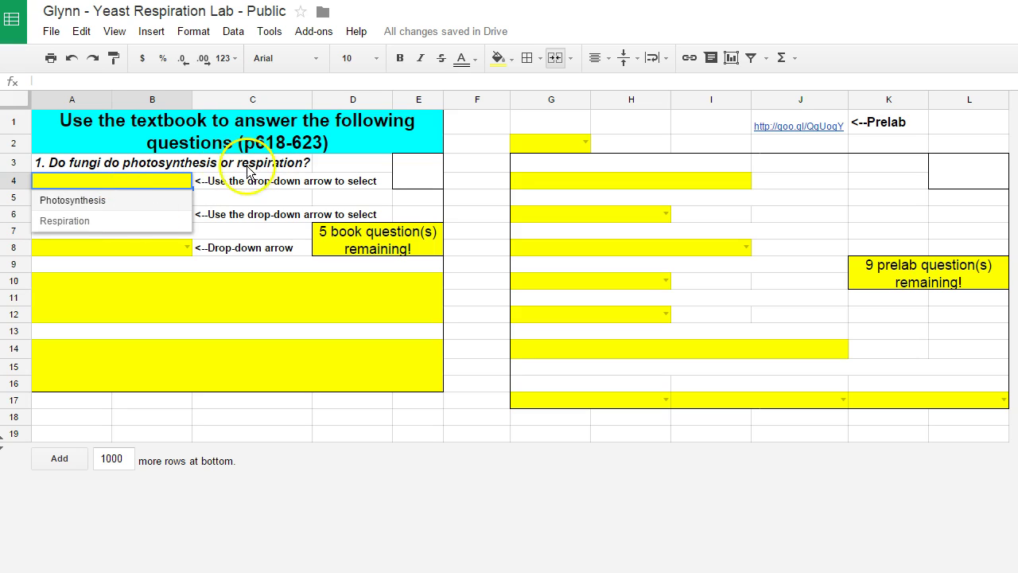
left_click(126, 204)
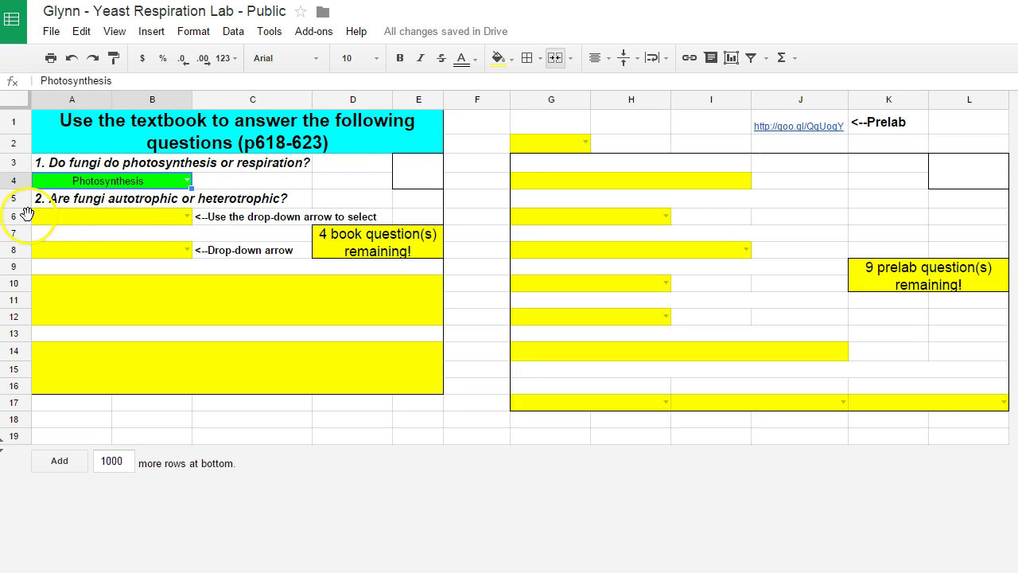
left_click(166, 184)
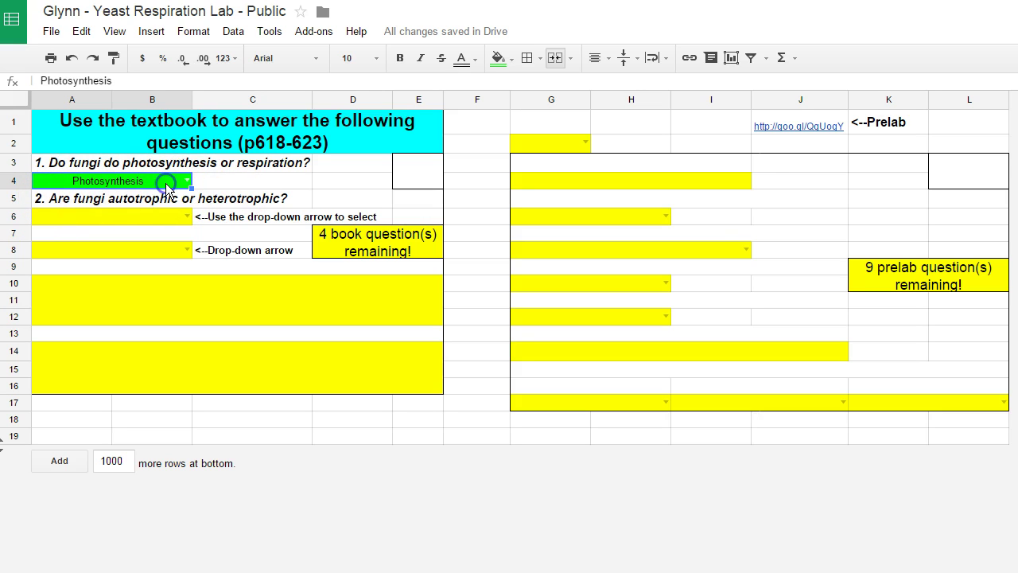
key("Delete")
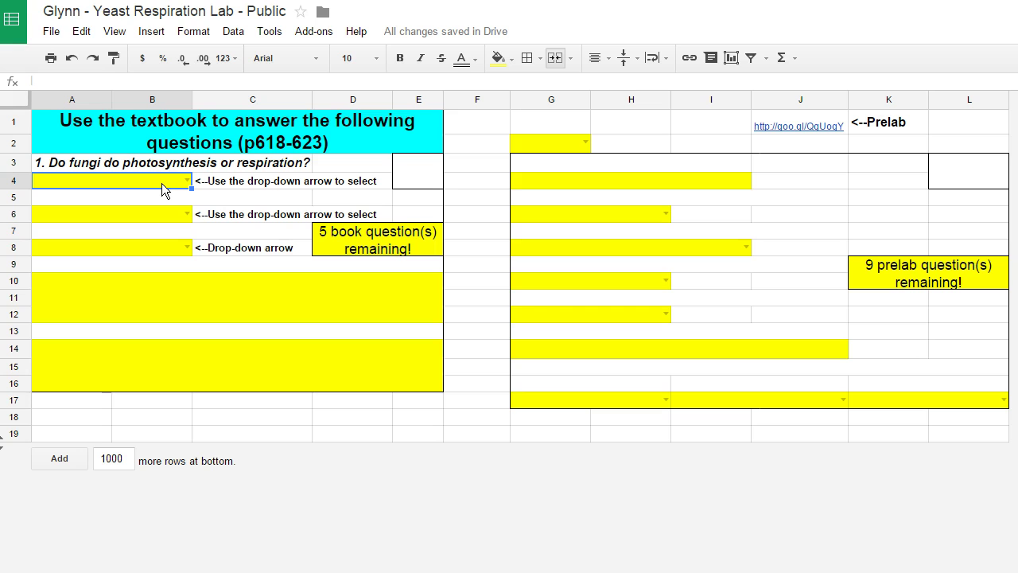
Try to enter "idk" as the answer to question 1 in cell A4.
type("idk")
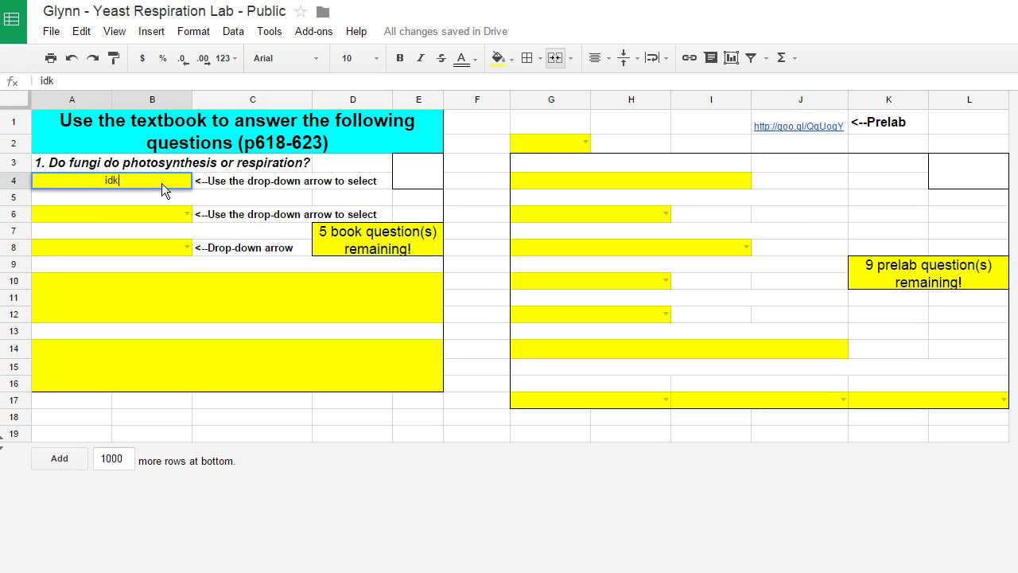
key("Return")
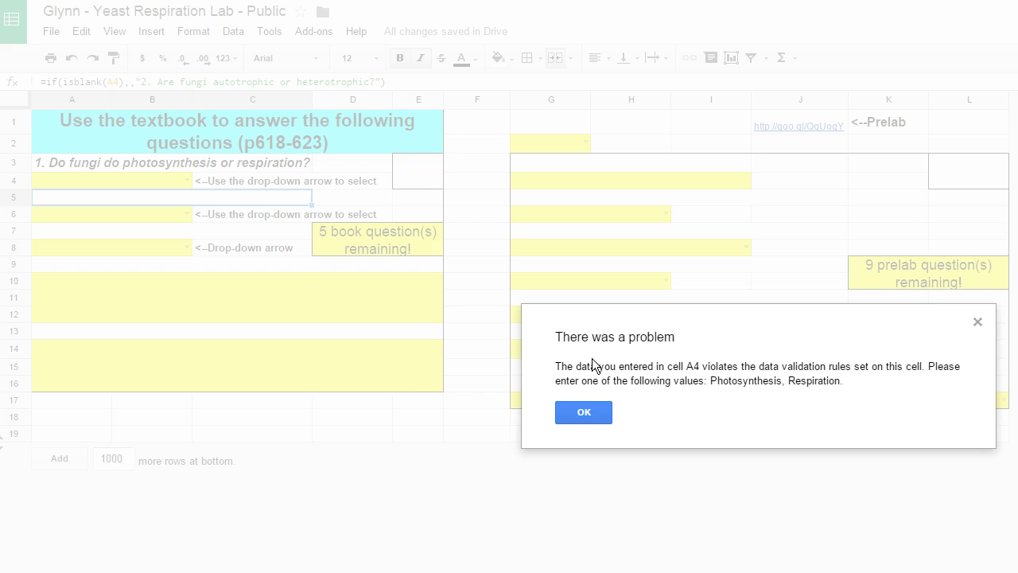
left_click(598, 415)
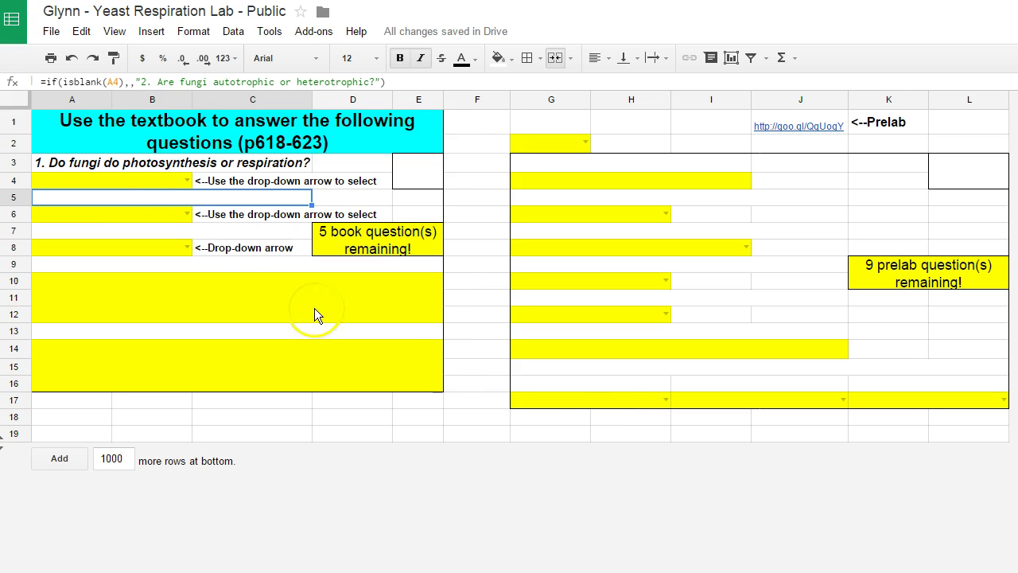
Answer book questions 1 to 3 with Photosynthesis, Autotrophic and Prokaryotes.
left_click(187, 180)
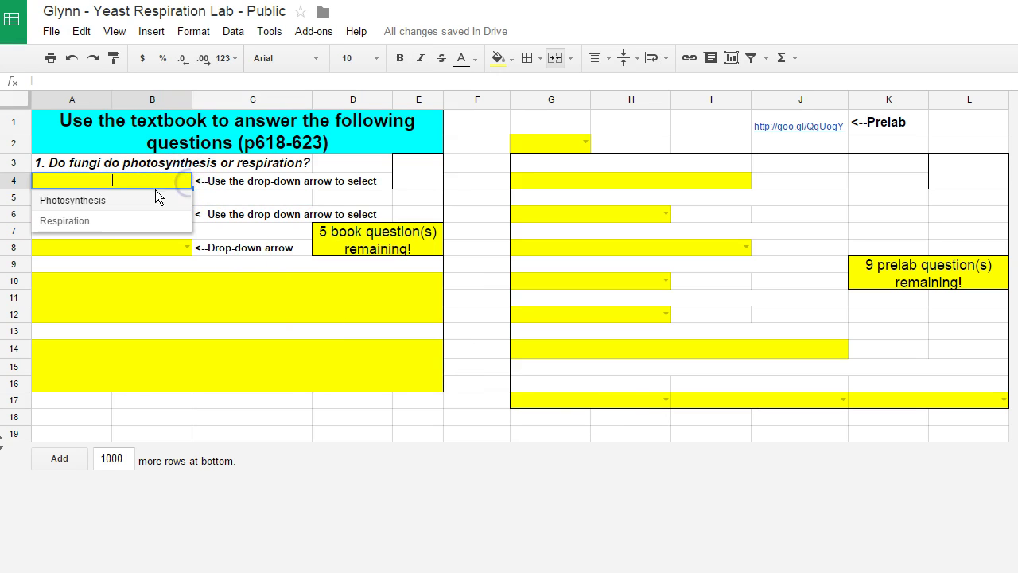
left_click(151, 200)
left_click(186, 216)
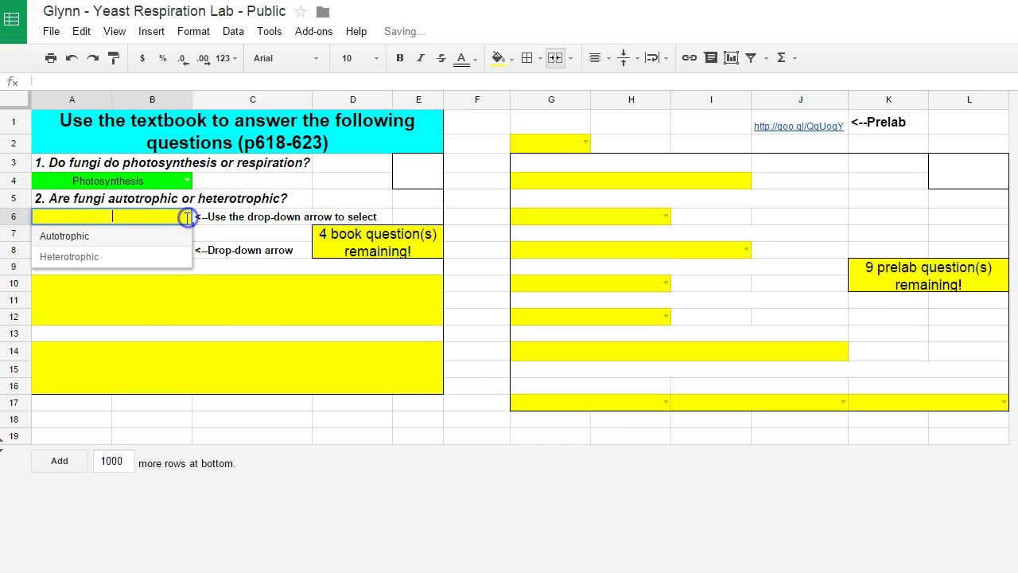
left_click(155, 239)
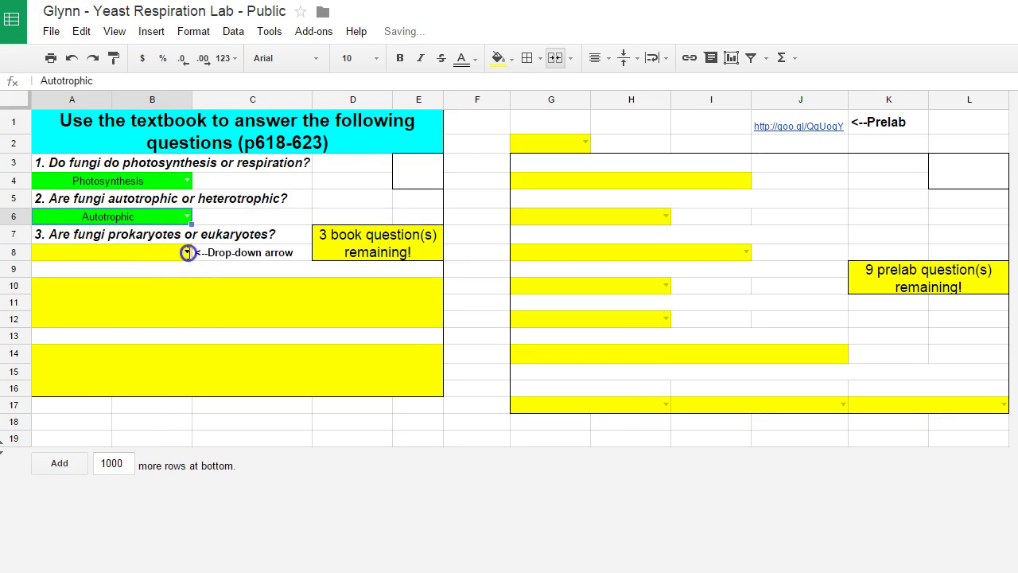
left_click(186, 251)
left_click(164, 271)
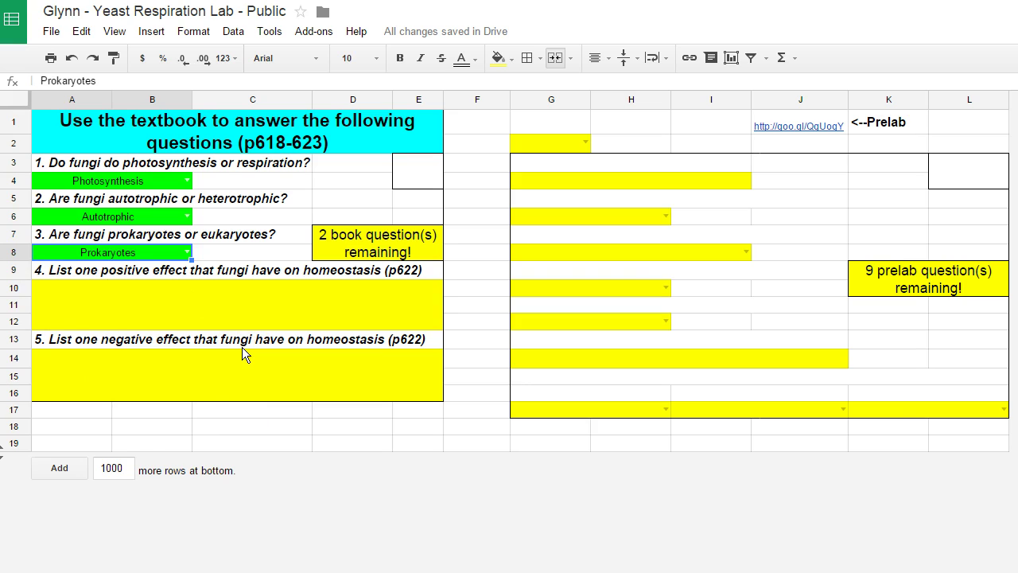
Enter "Parasitism of other organisms" as the answer to question 4 on a positive effect of fungi.
left_click(100, 278)
left_click(102, 315)
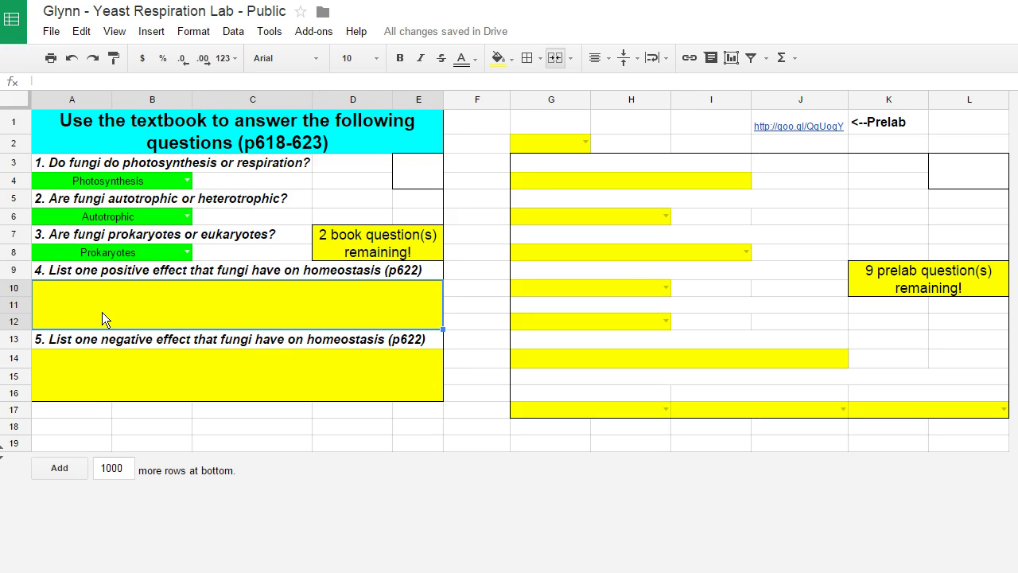
type("Para")
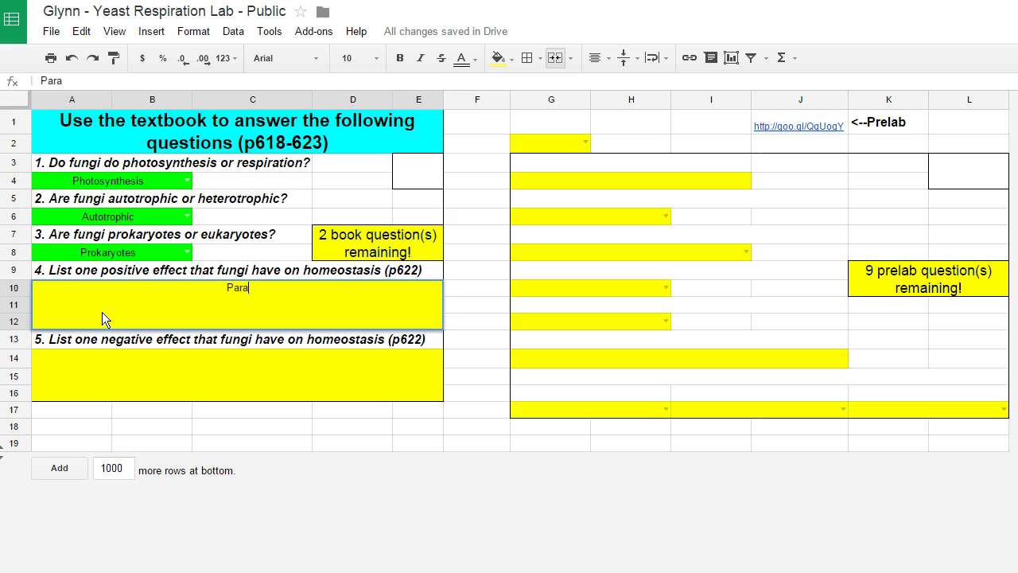
type("sitism of")
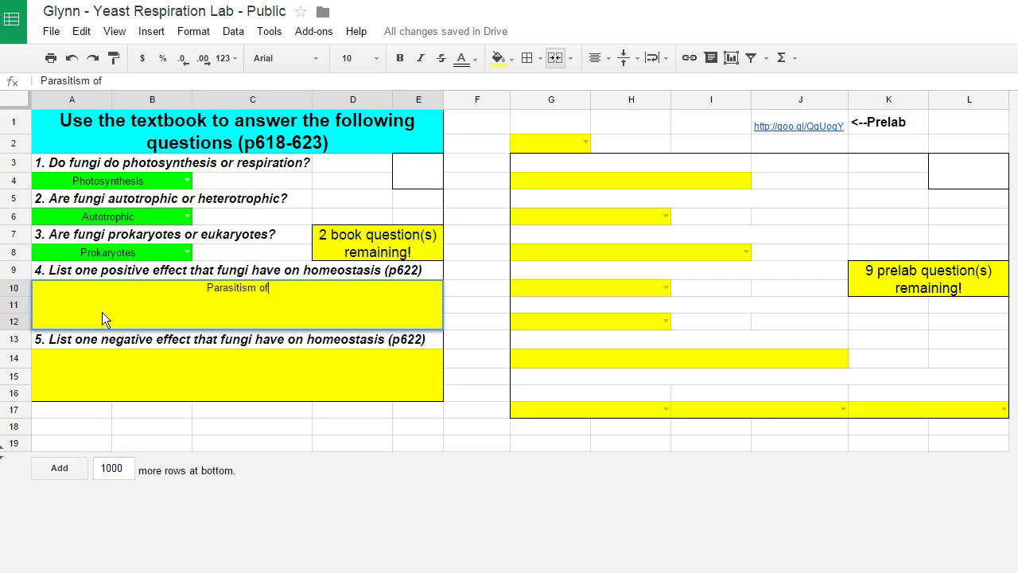
type(" other organisms")
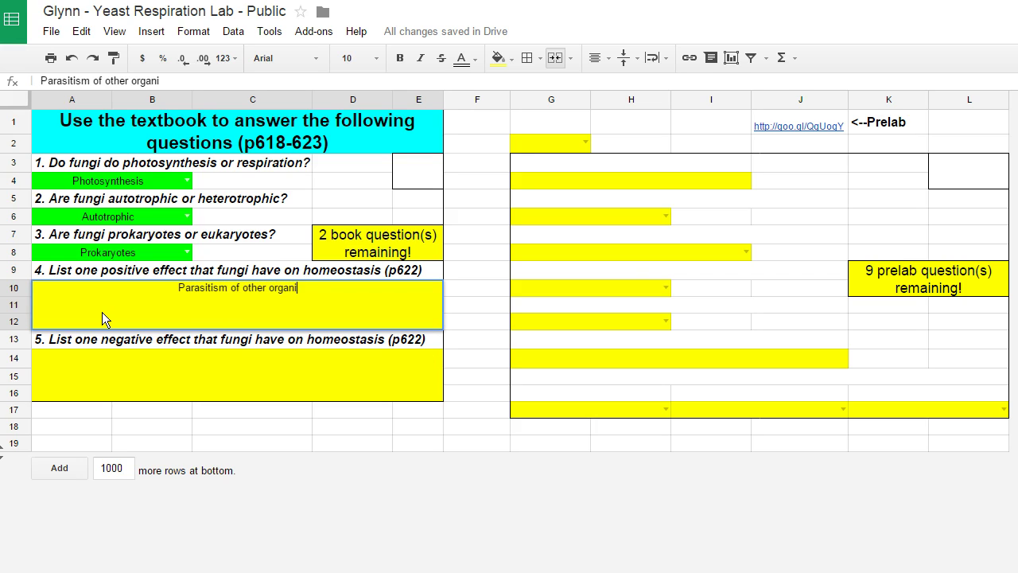
left_click(137, 387)
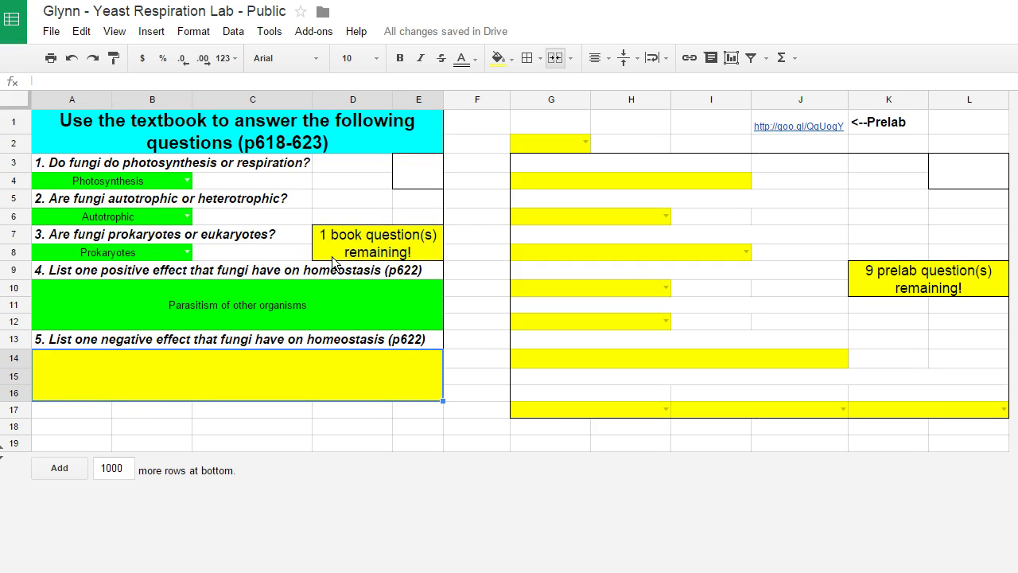
Clear the answers to book questions 3, 2 and 1 in cells A8, A6 and A4.
left_click(139, 252)
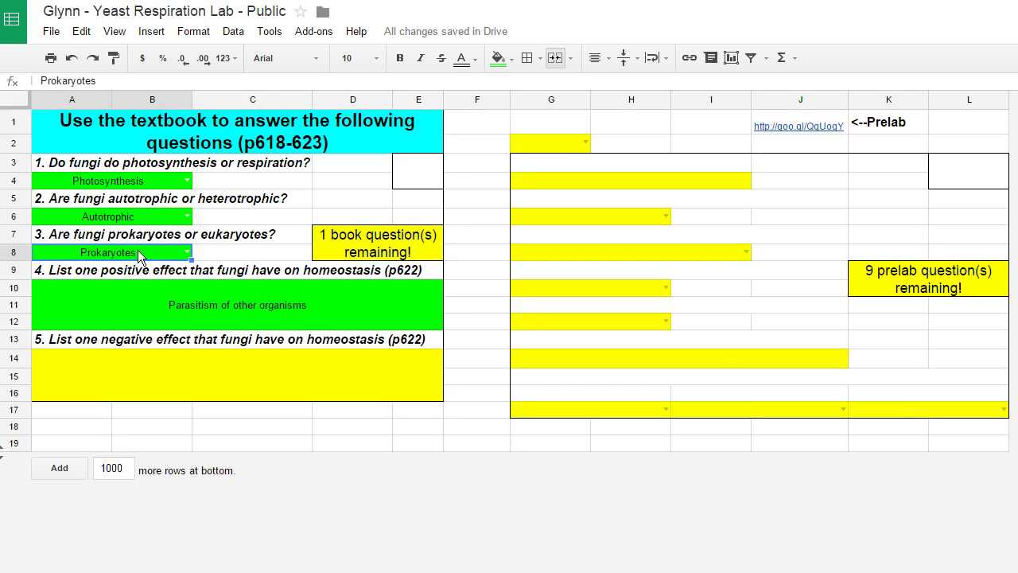
key("Delete")
left_click(152, 210)
key("Delete")
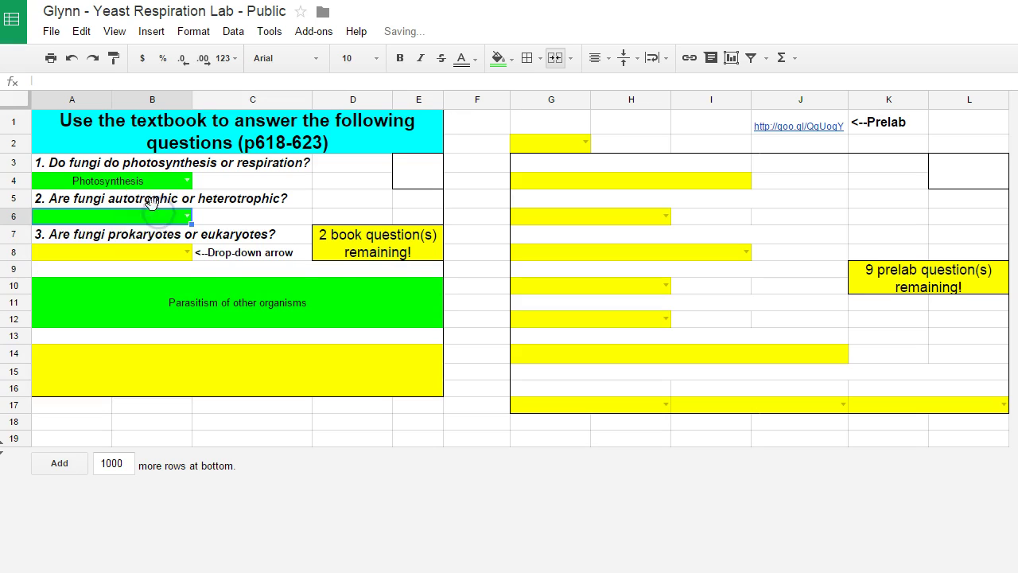
left_click(159, 183)
key("Delete")
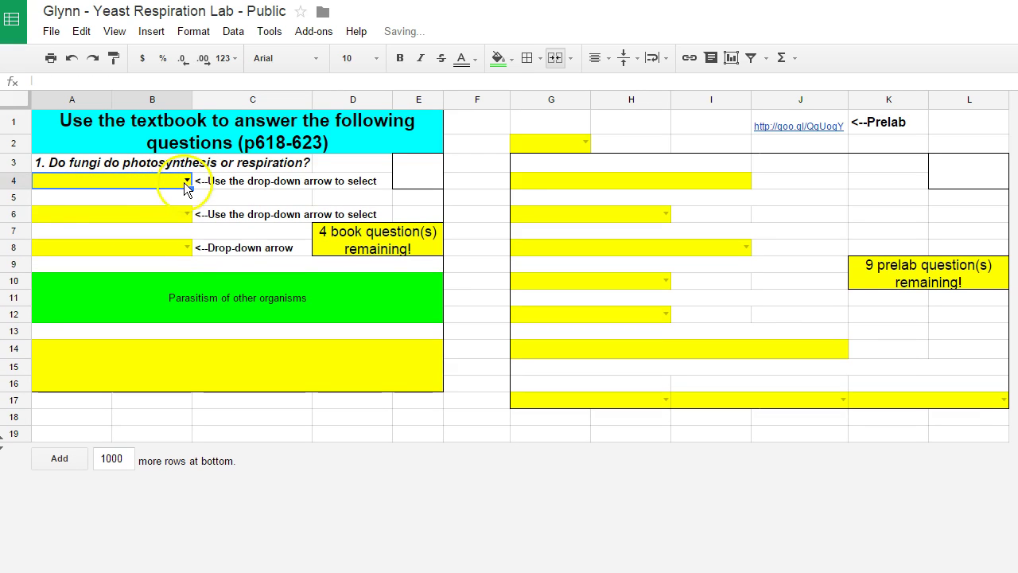
Fill the cleared answers again, choosing Photosynthesis in A4, Autotrophic in A6 and Prokaryotes in A8.
left_click(184, 182)
left_click(178, 200)
left_click(184, 216)
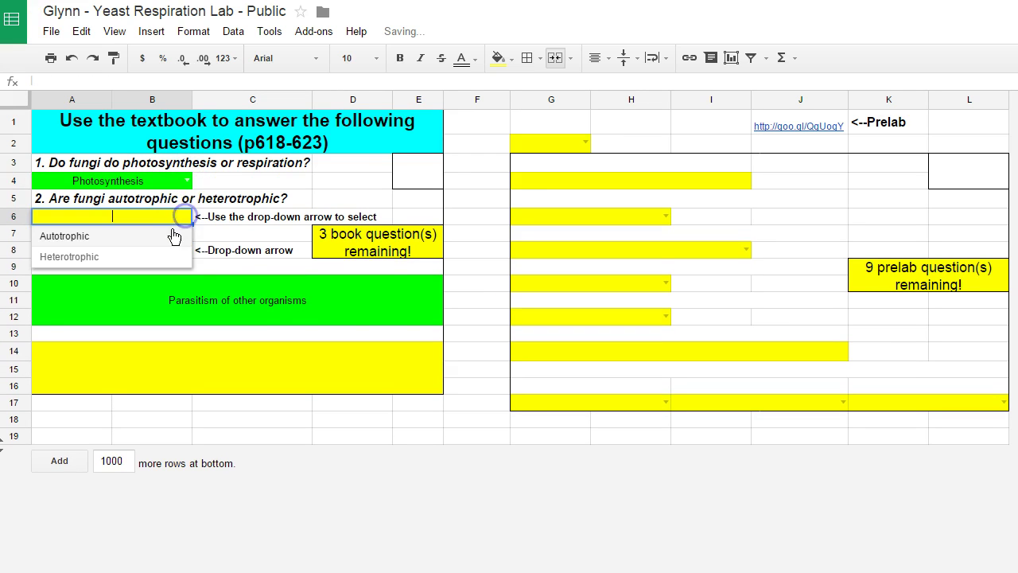
left_click(179, 236)
left_click(183, 252)
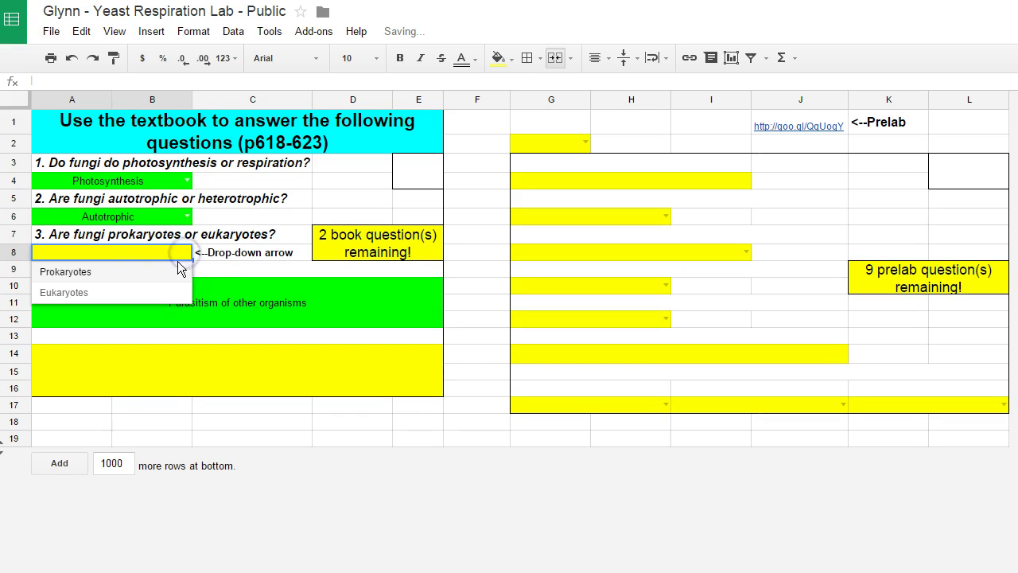
left_click(151, 272)
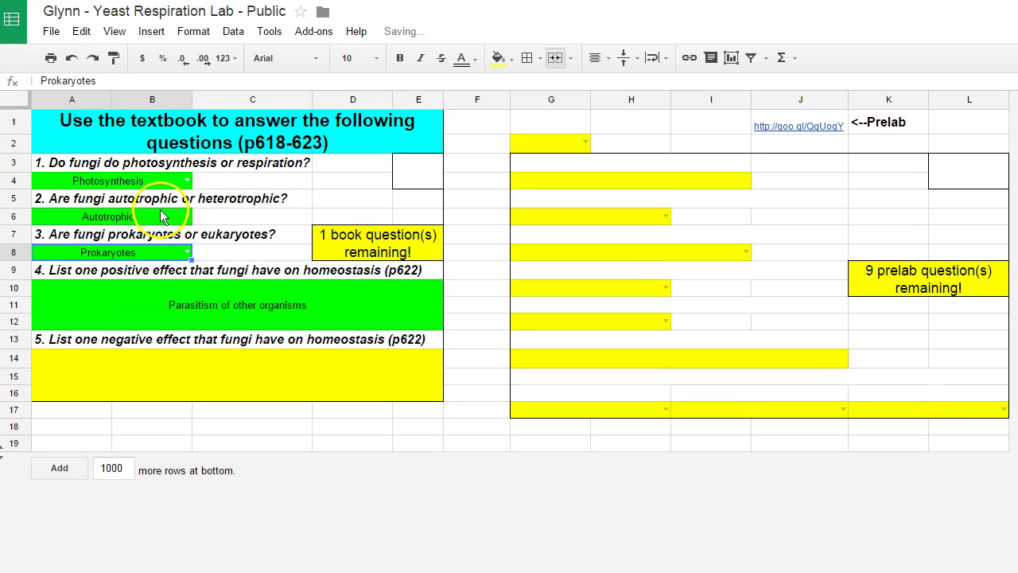
Enter "Destroying wildlife & other organisms" as the answer to question 5 on a negative effect of fungi.
left_click(202, 387)
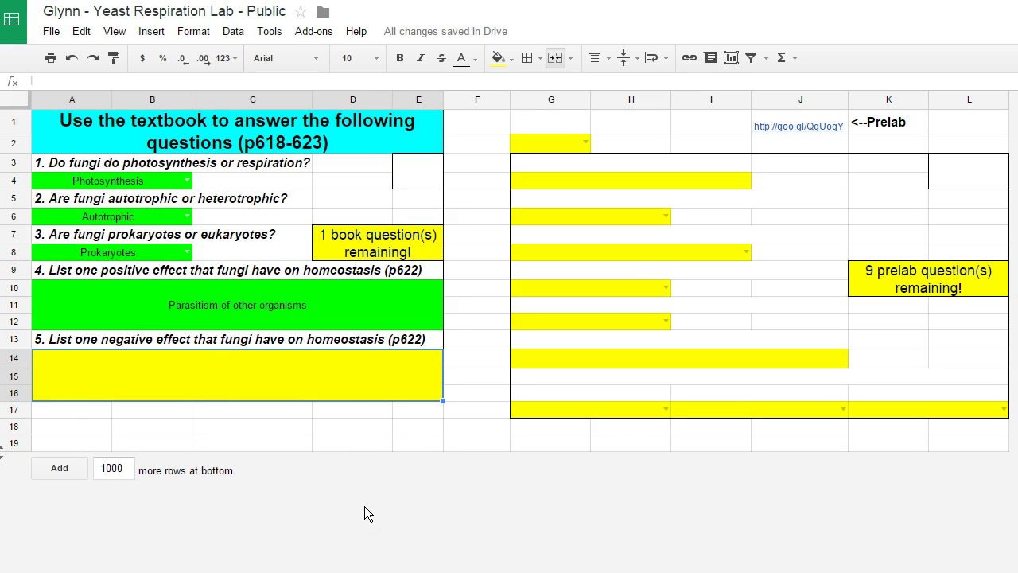
type("Dest")
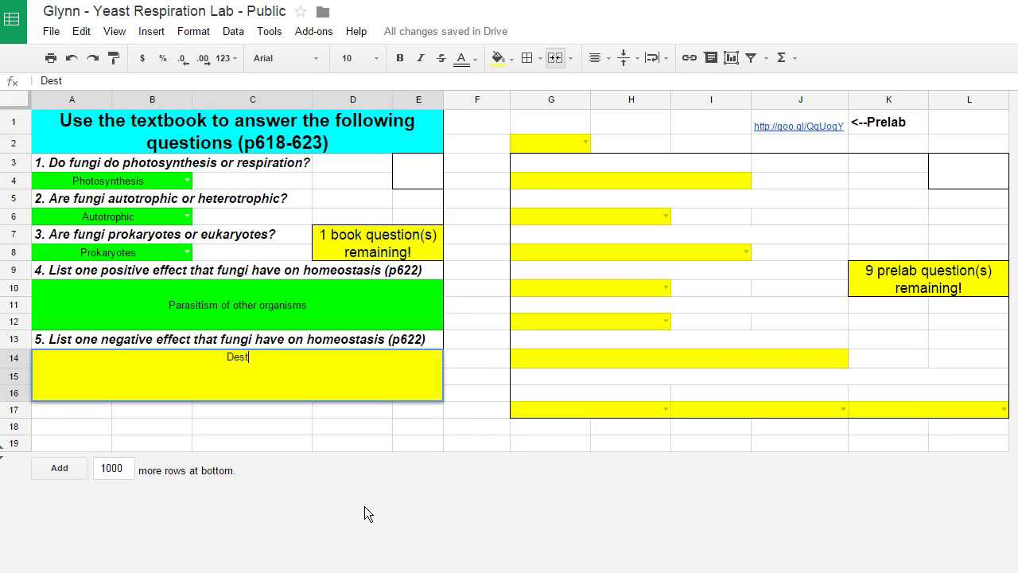
type("roying wildlife & other organisms")
left_click(357, 503)
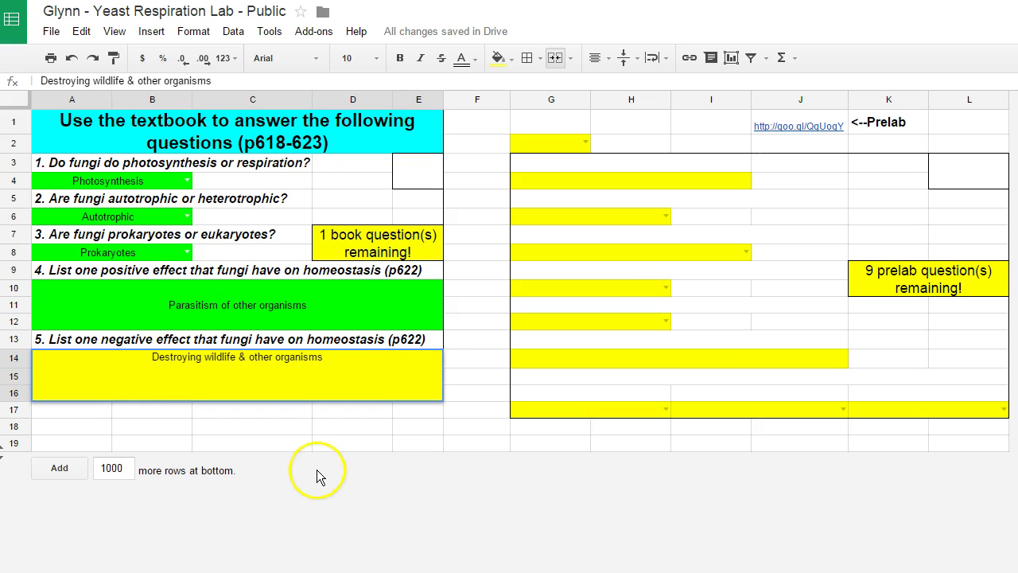
left_click(334, 447)
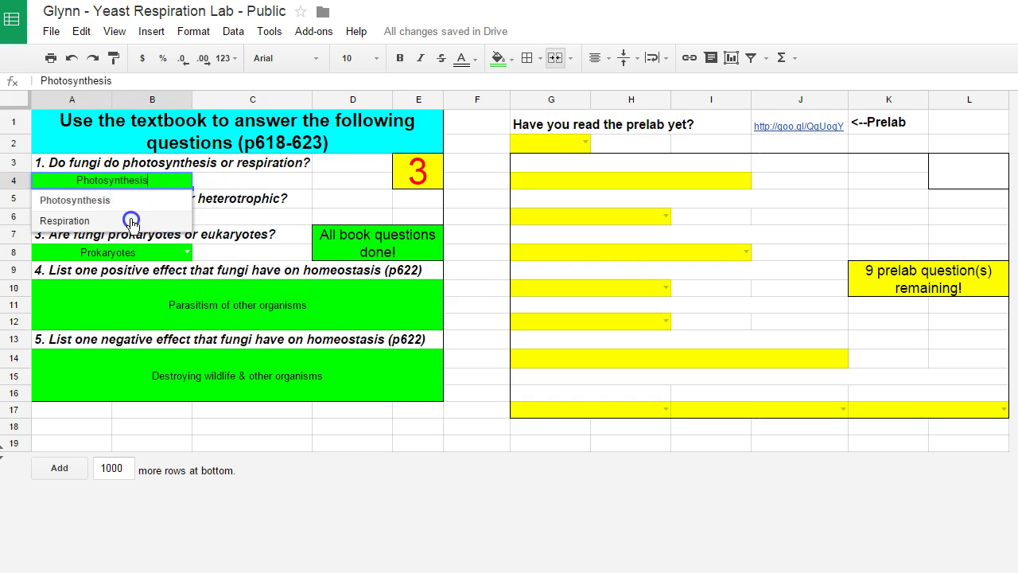
Change the answers to book questions 1 to 3 to Respiration, Heterotrophic and Eukaryotes.
left_click(147, 220)
double_click(181, 216)
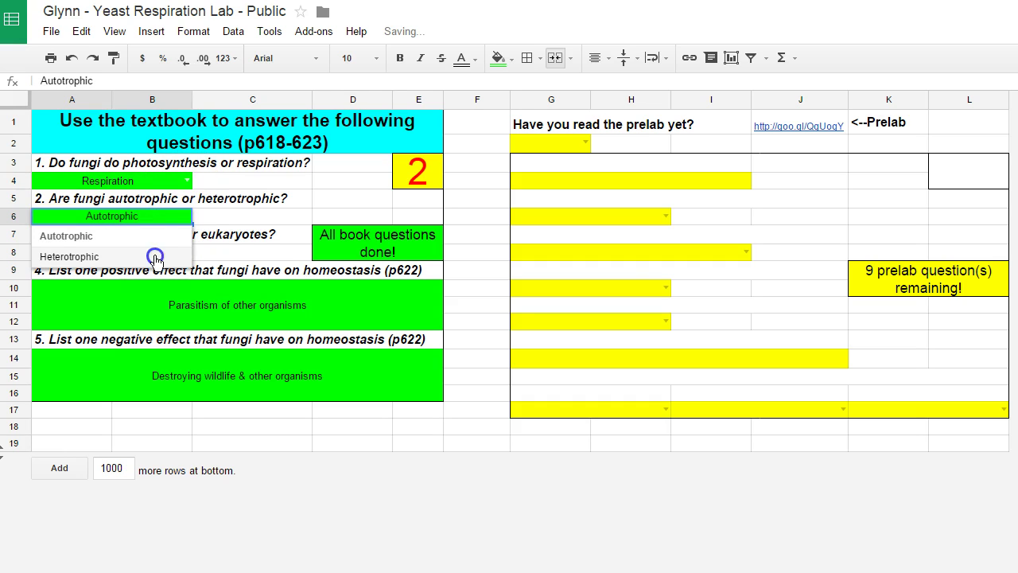
left_click(155, 257)
left_click(185, 251)
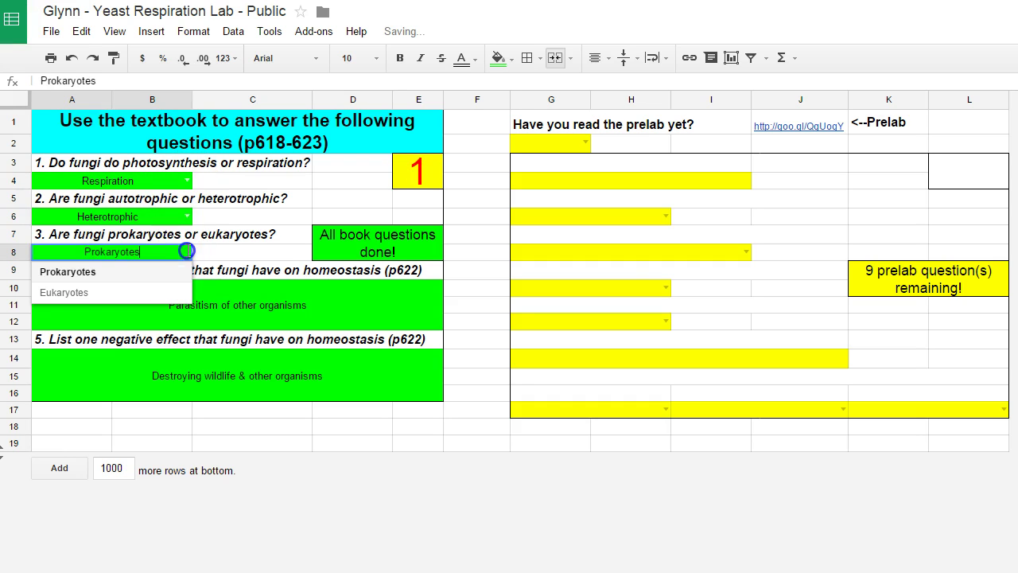
left_click(156, 293)
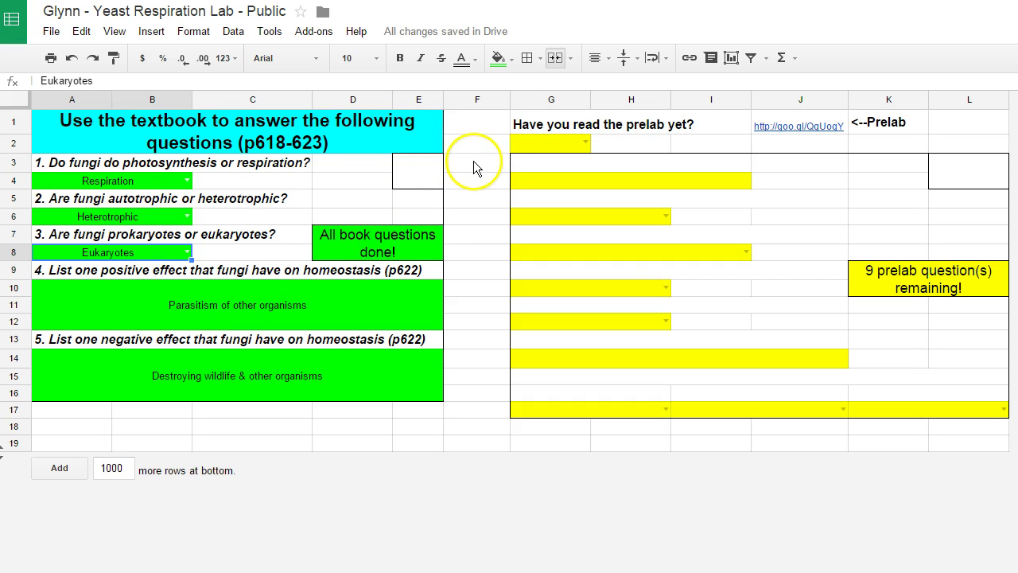
Open the linked prelab document from cell J1 and look through its procedures and variations.
left_click(588, 127)
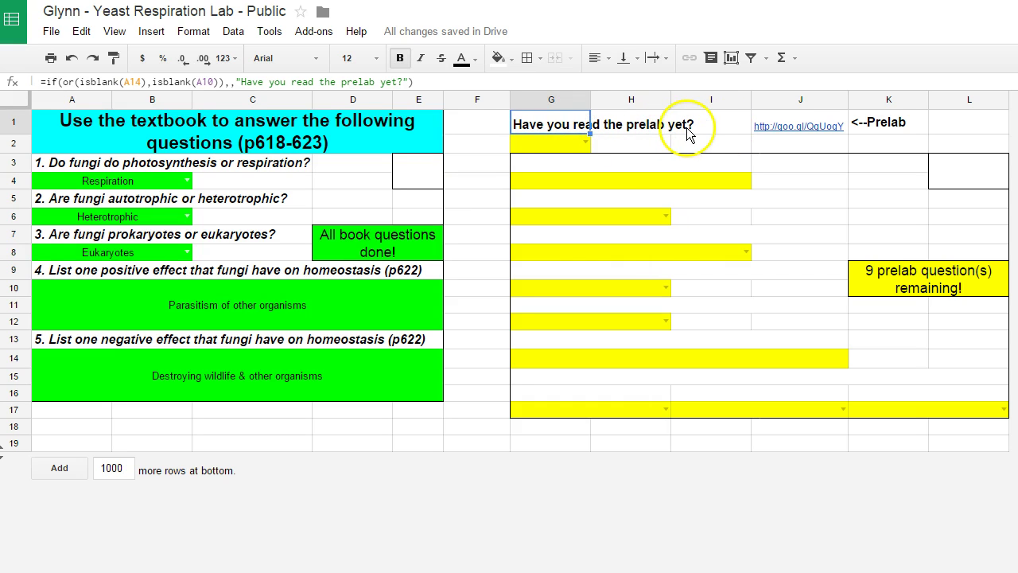
left_click(778, 127)
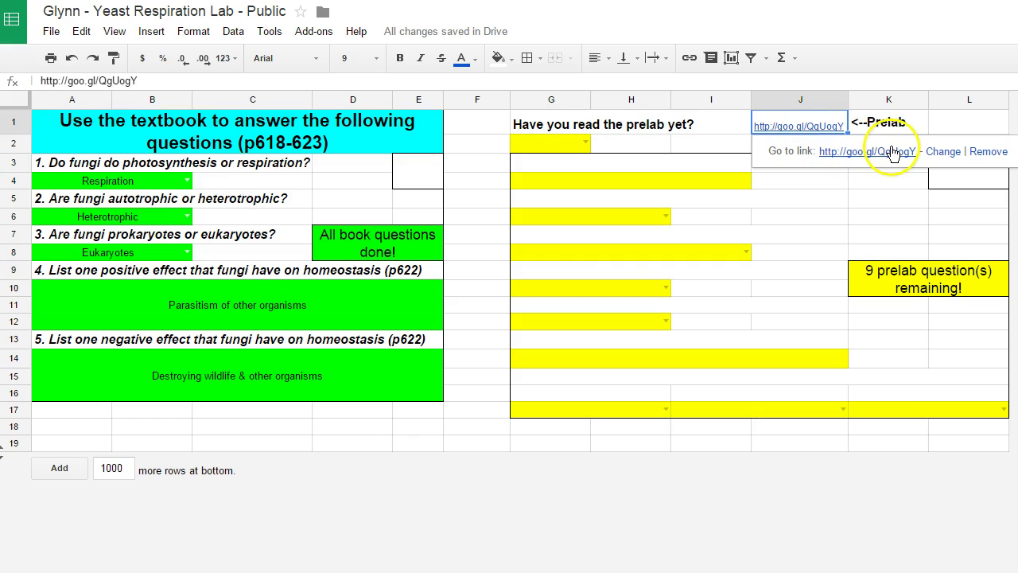
left_click(892, 153)
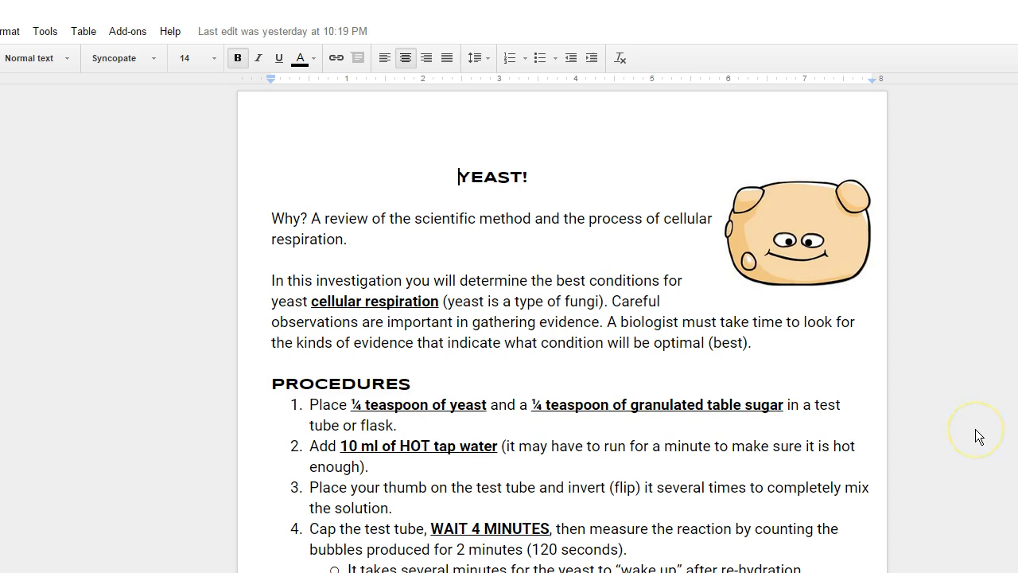
scroll(972, 356, "down", 1)
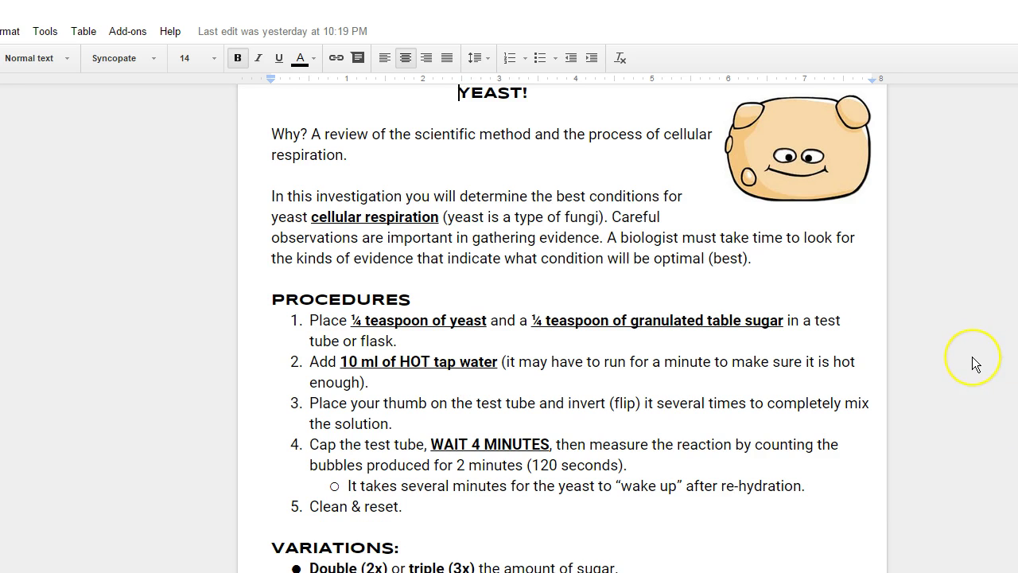
scroll(972, 357, "down", 1)
scroll(972, 357, "down", 1)
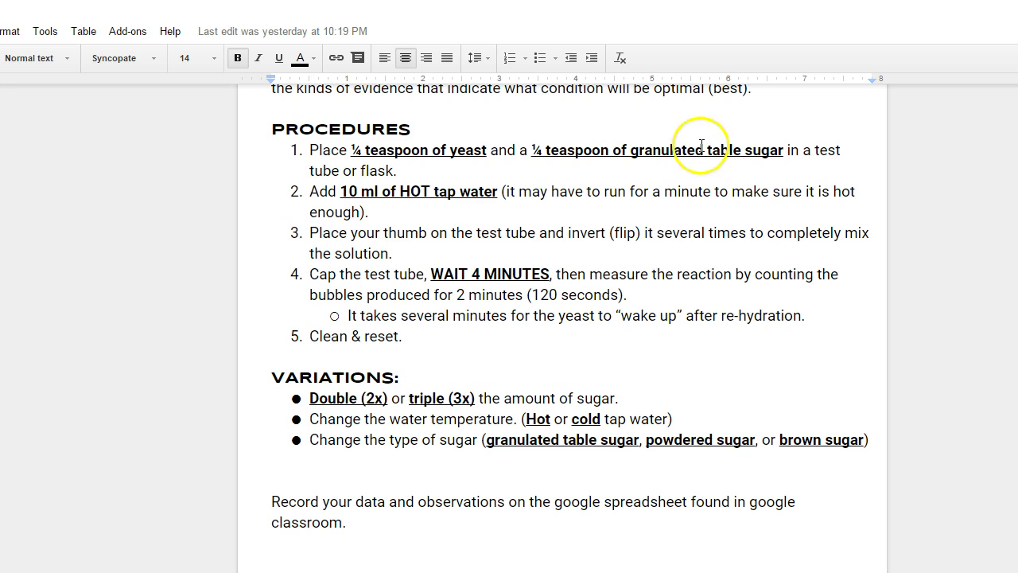
scroll(939, 141, "up", 3)
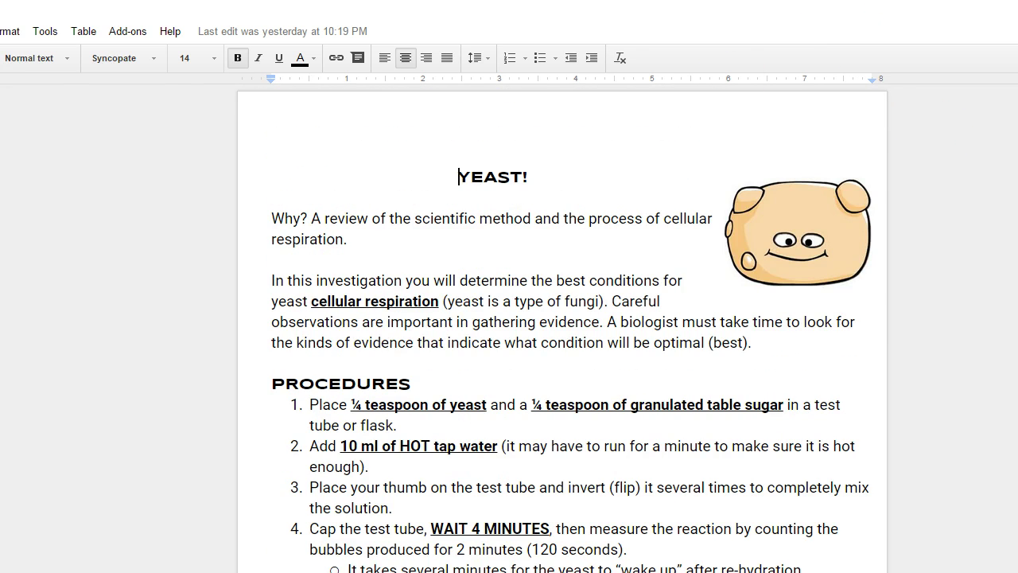
Return to the lab spreadsheet, mark the prelab as read with Yes, and answer prelab question 1 with "Yeast".
key("ctrl+Tab")
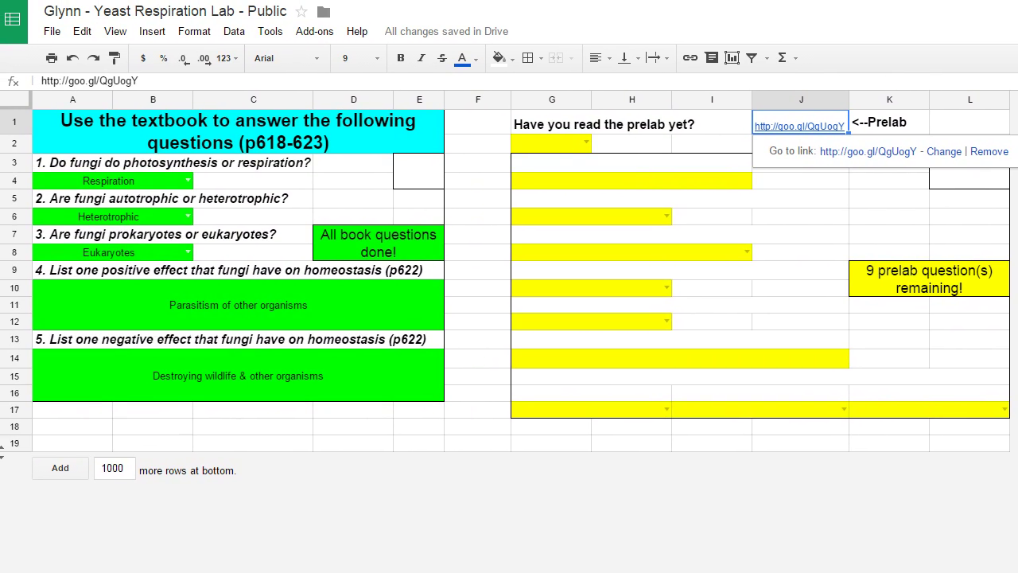
left_click(583, 140)
left_click(566, 166)
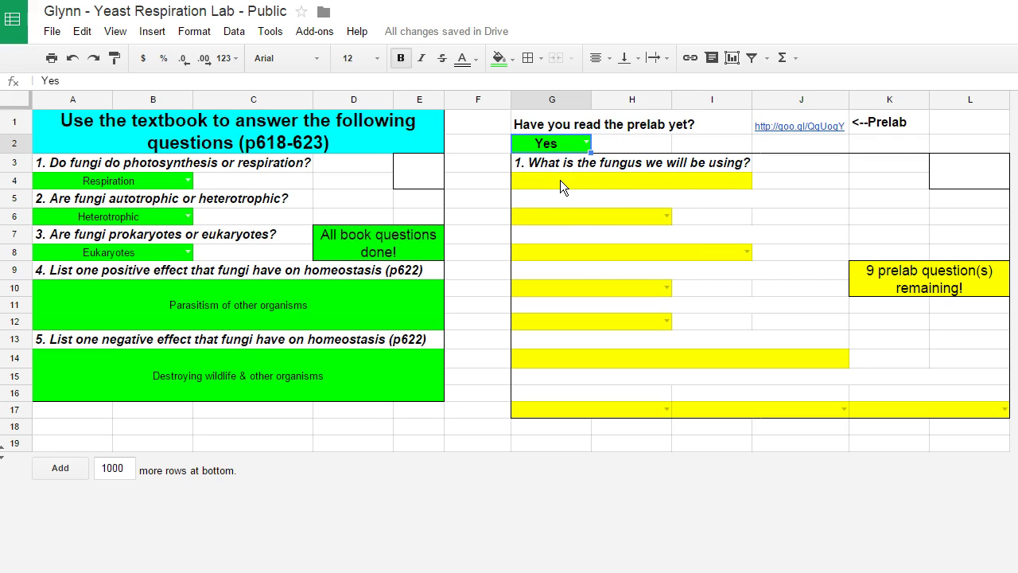
left_click(560, 179)
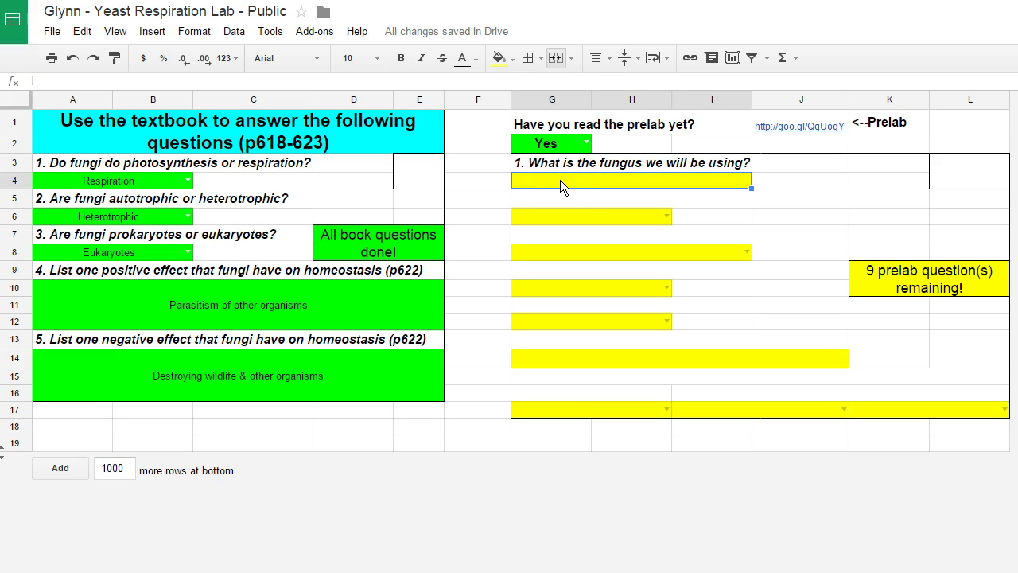
type("Yeast")
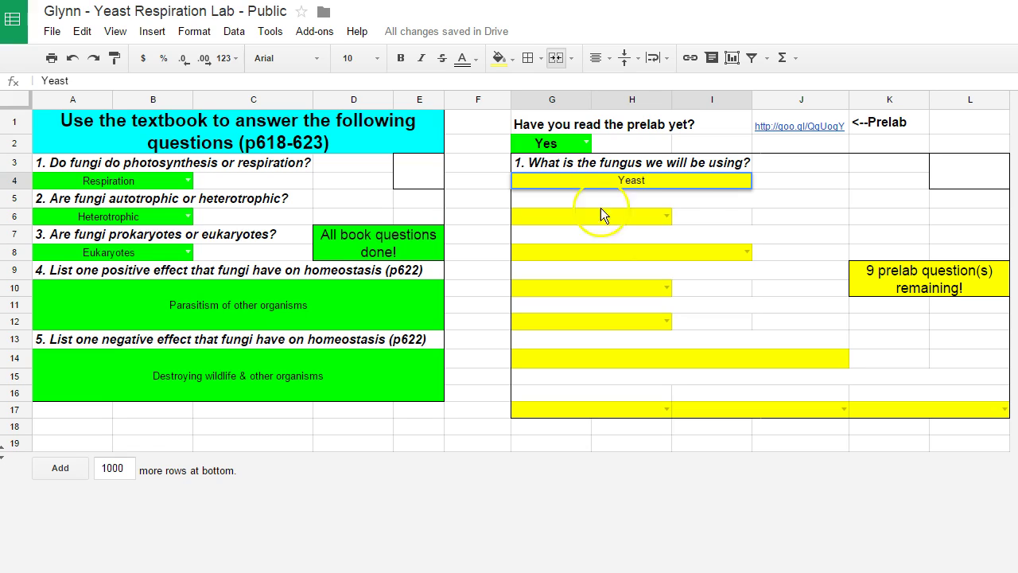
Answer prelab question 2 with Respiration and question 3 with the equation C₆H₁₂O₆ + O₂ --> H₂O + CO₂ + ATP.
left_click(676, 220)
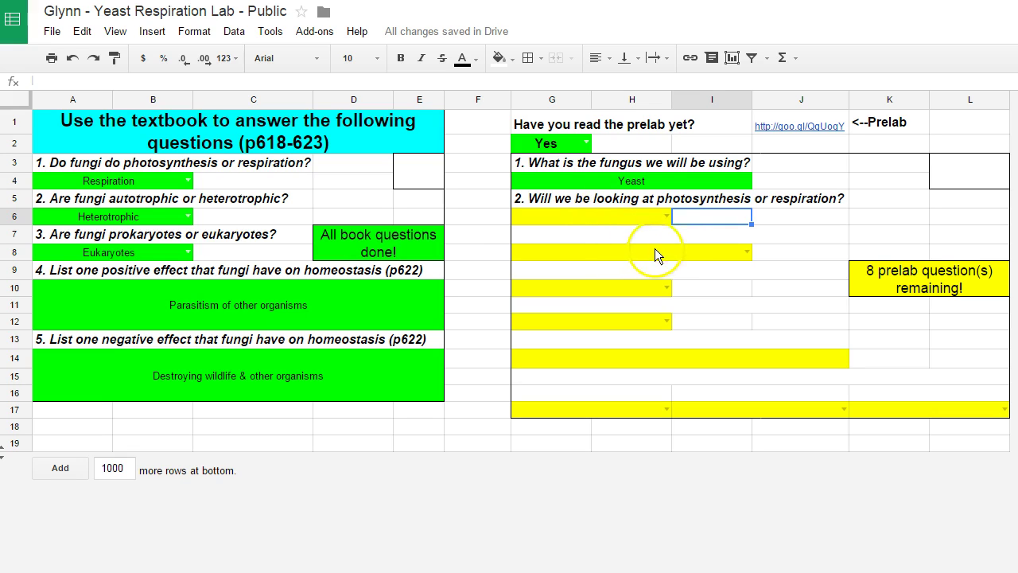
left_click(667, 216)
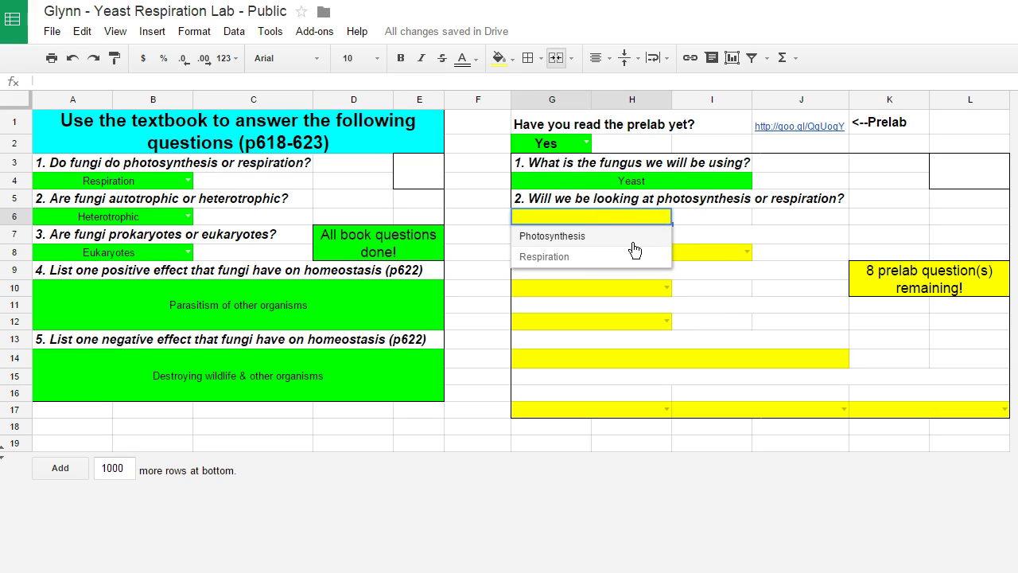
left_click(616, 257)
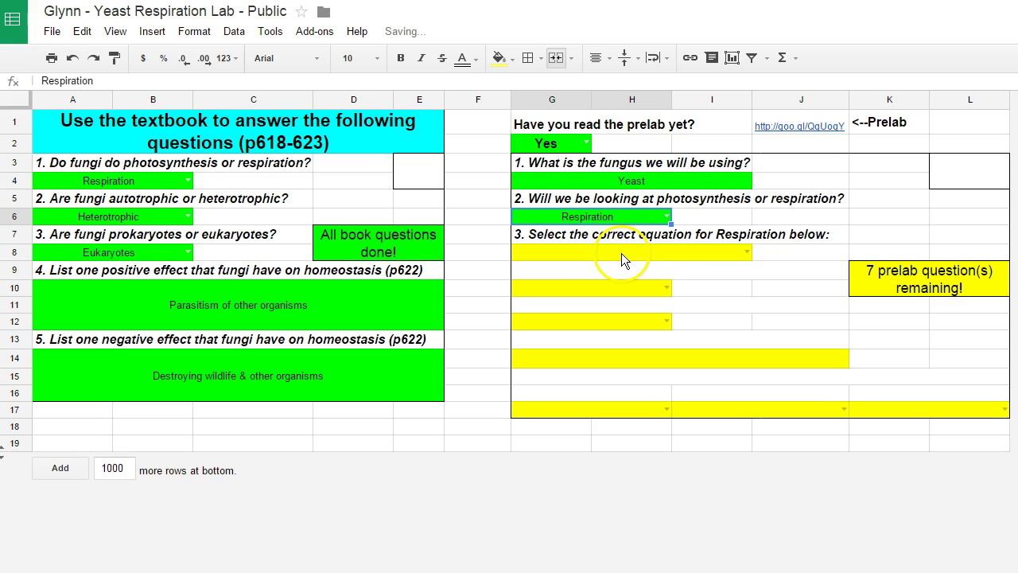
left_click(746, 252)
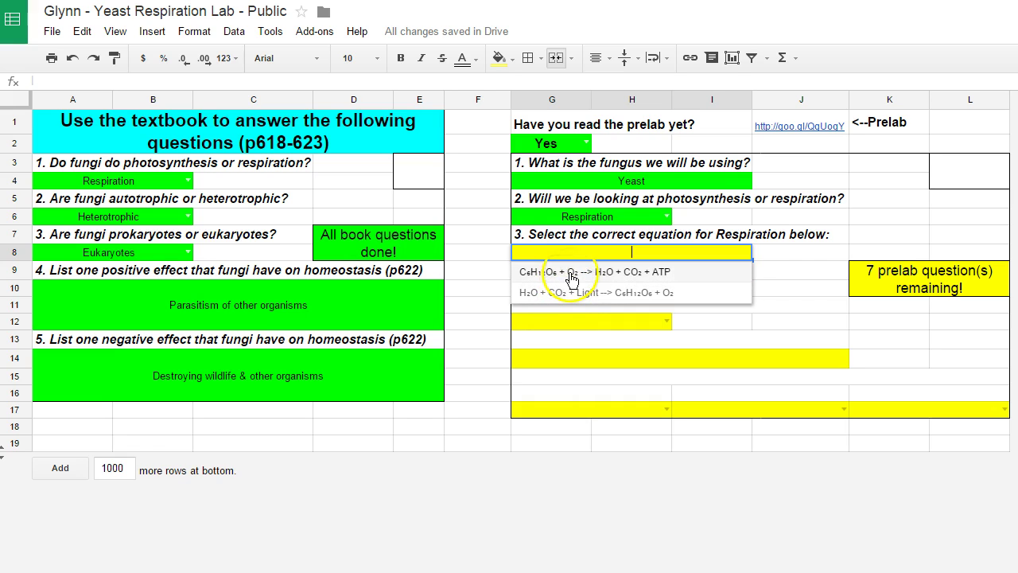
left_click(571, 274)
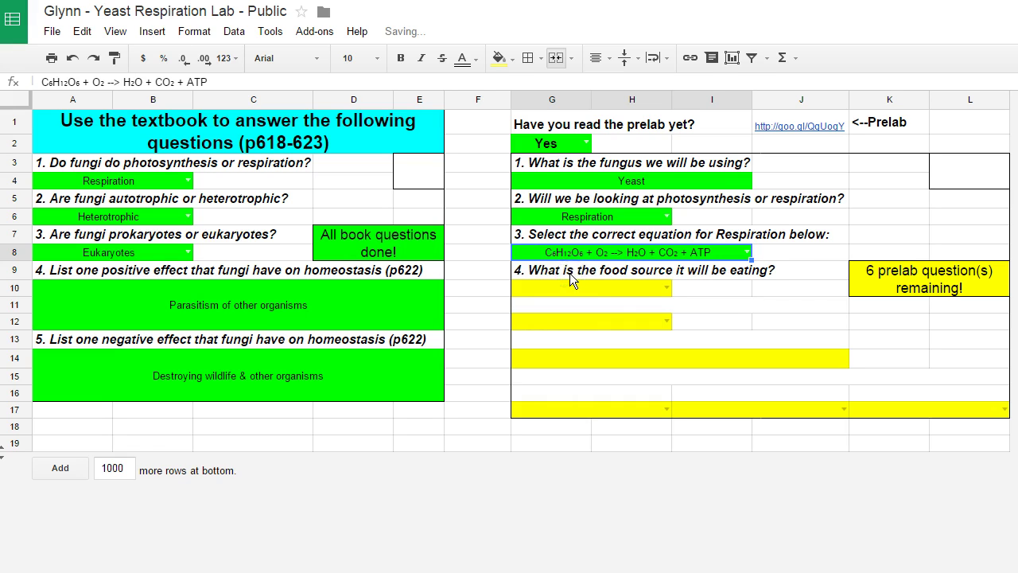
Choose Glucose as the food source in prelab question 4 and Carbon Dioxide as the bubble content in question 5.
left_click(666, 289)
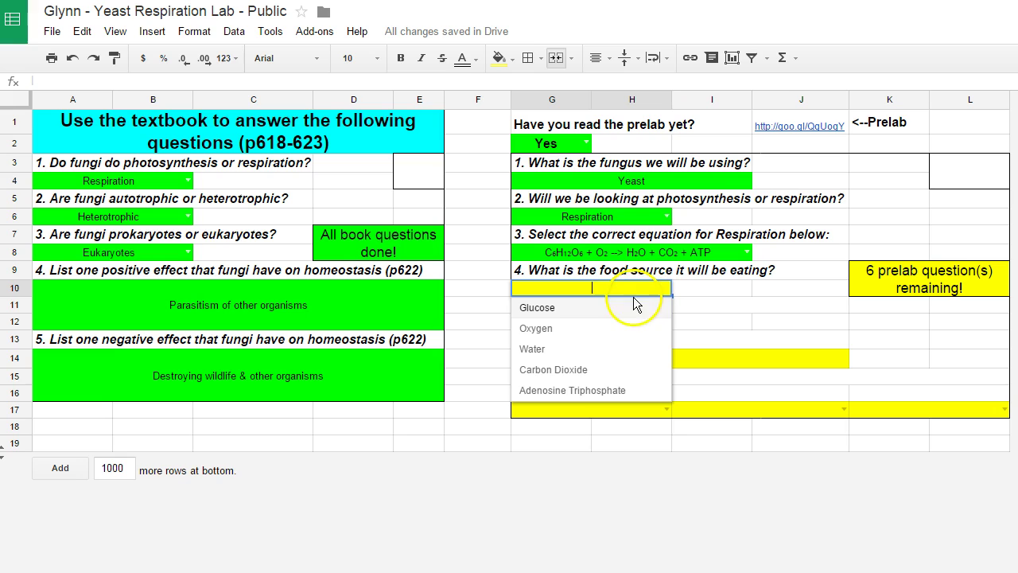
left_click(602, 311)
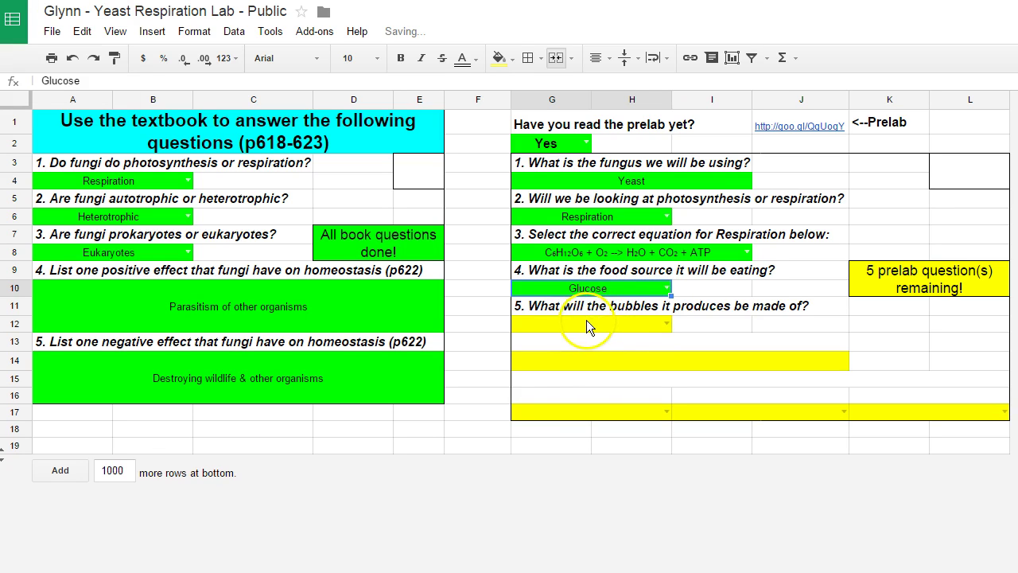
left_click(666, 323)
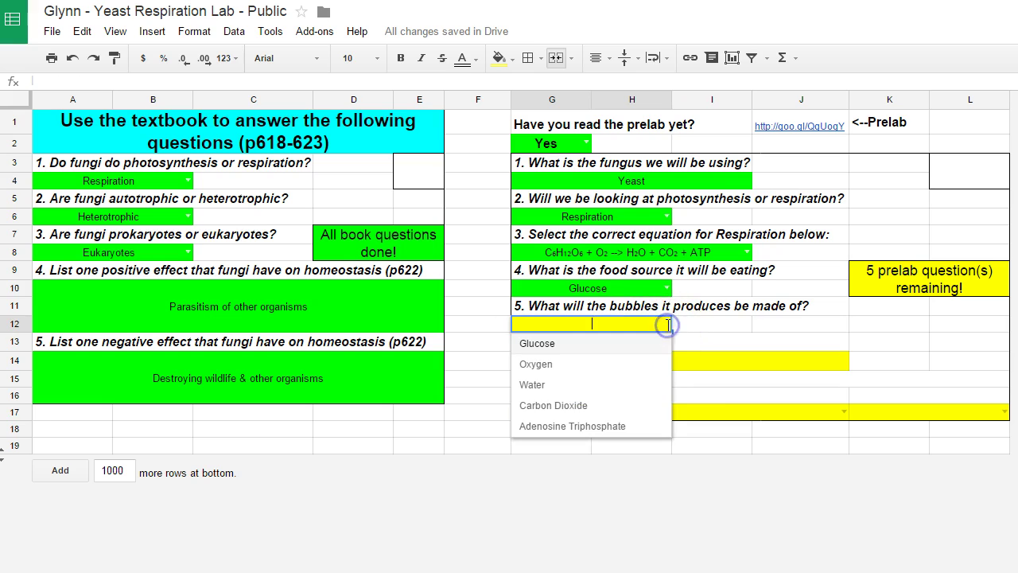
left_click(619, 406)
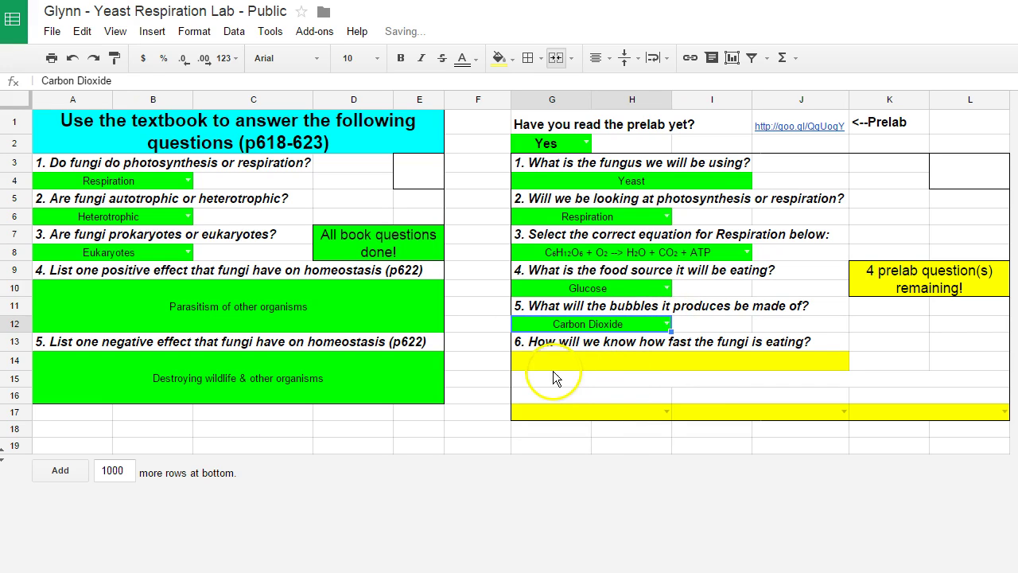
Enter "How fast the bubbles go!" as the answer to prelab question 6.
left_click(581, 364)
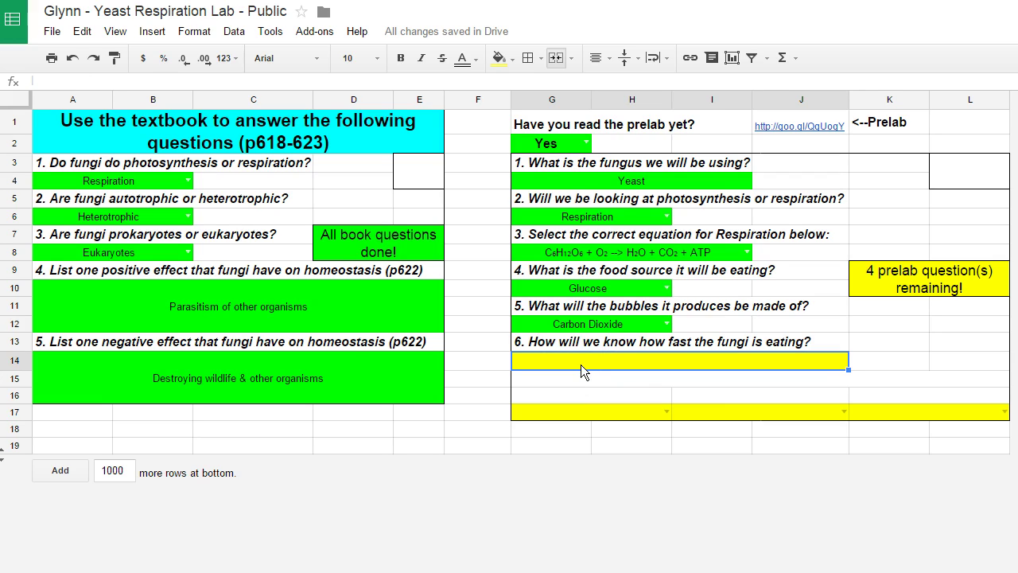
type("How fast the bubbles go!")
key("Return")
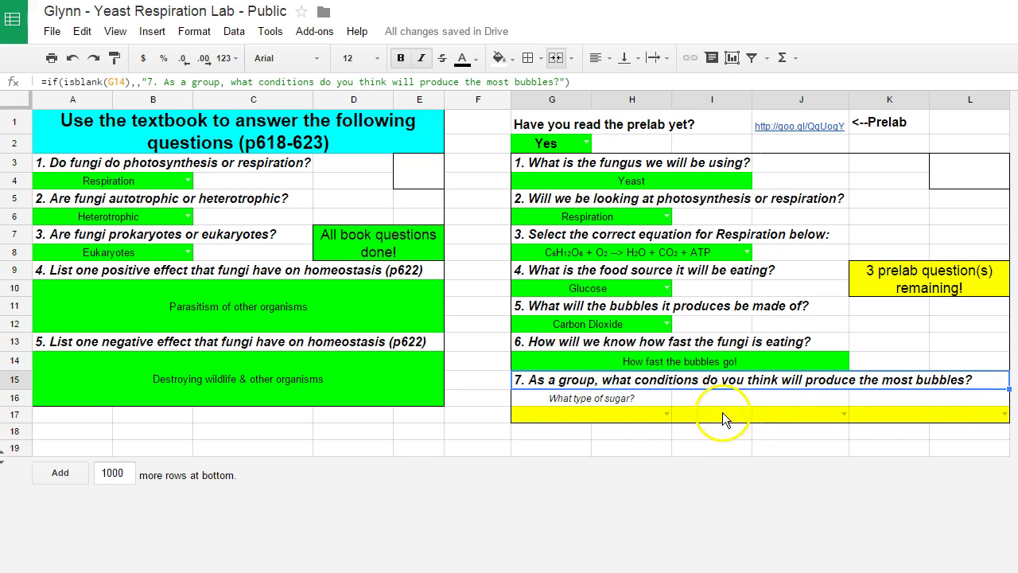
Try granulated sugar and brown sugar as the sugar type in prelab question 7.
left_click(666, 414)
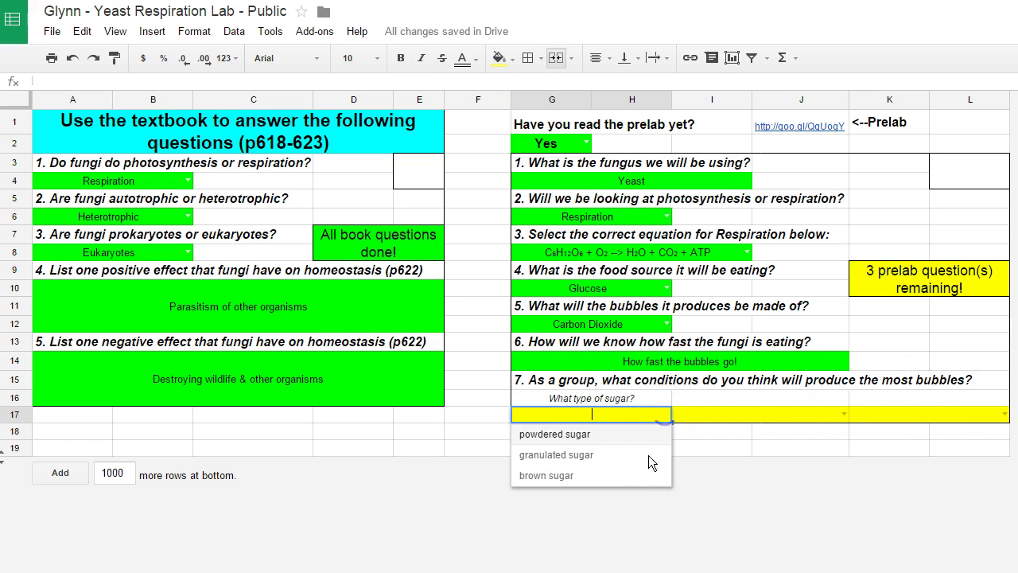
left_click(597, 456)
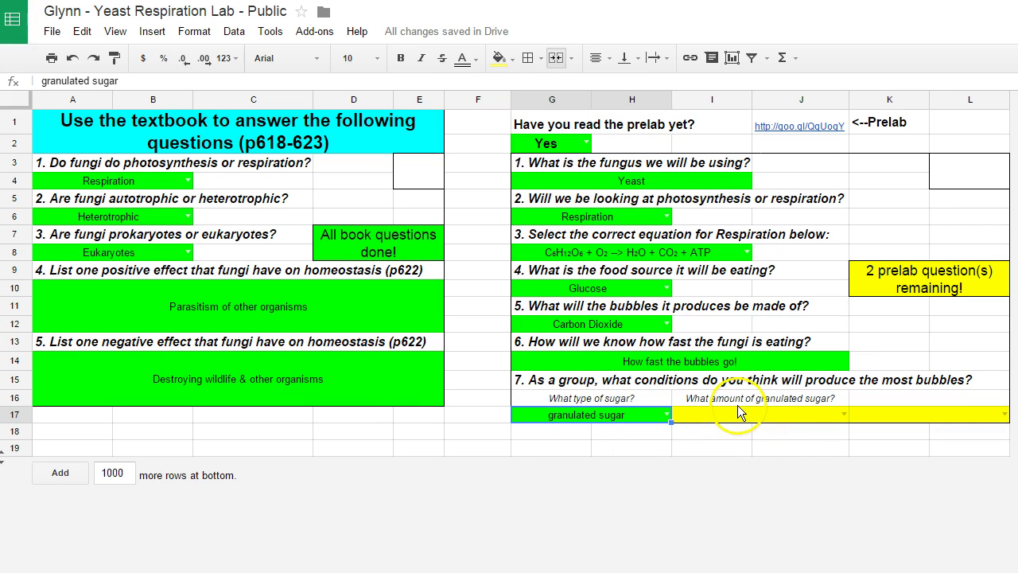
left_click(667, 415)
left_click(574, 480)
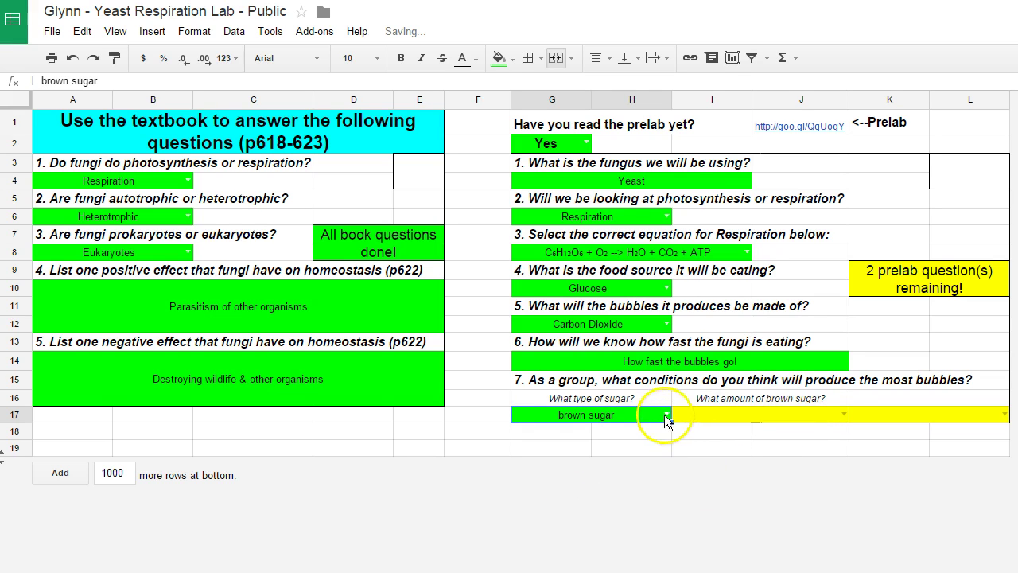
Complete prelab question 7 with powdered sugar, the amount tripled (3x) and cold water.
left_click(666, 415)
left_click(561, 453)
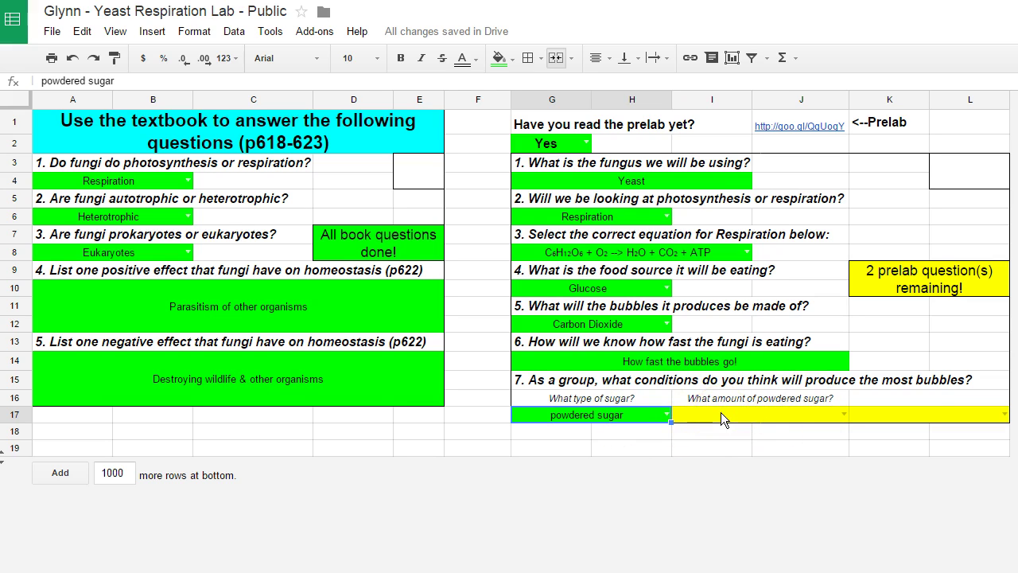
left_click(787, 415)
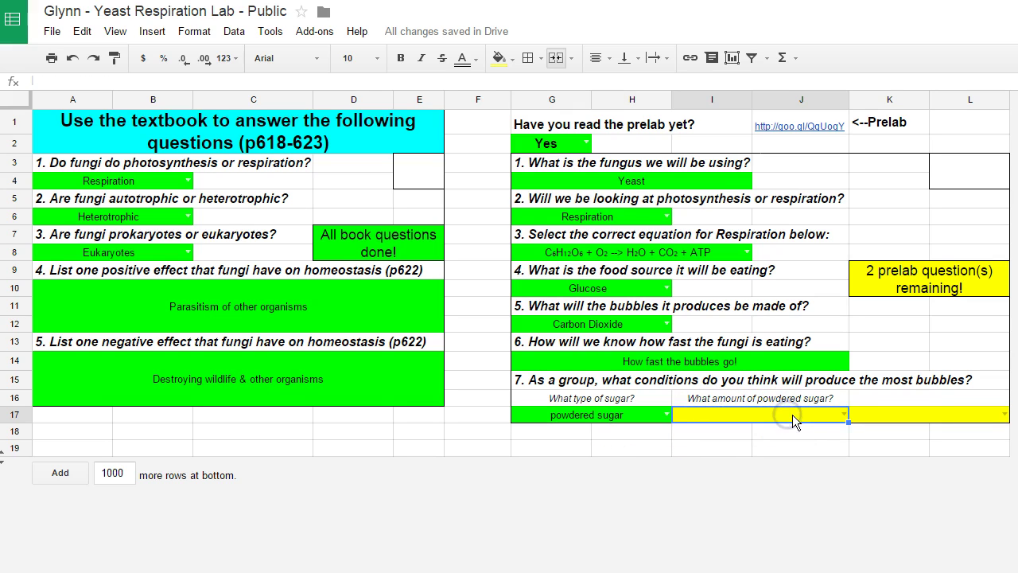
left_click(843, 416)
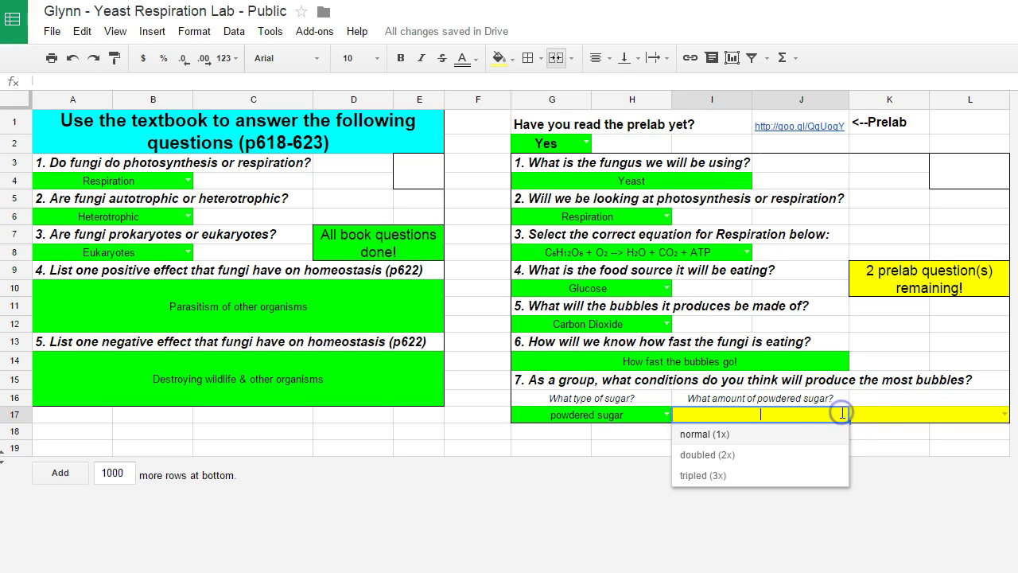
left_click(706, 476)
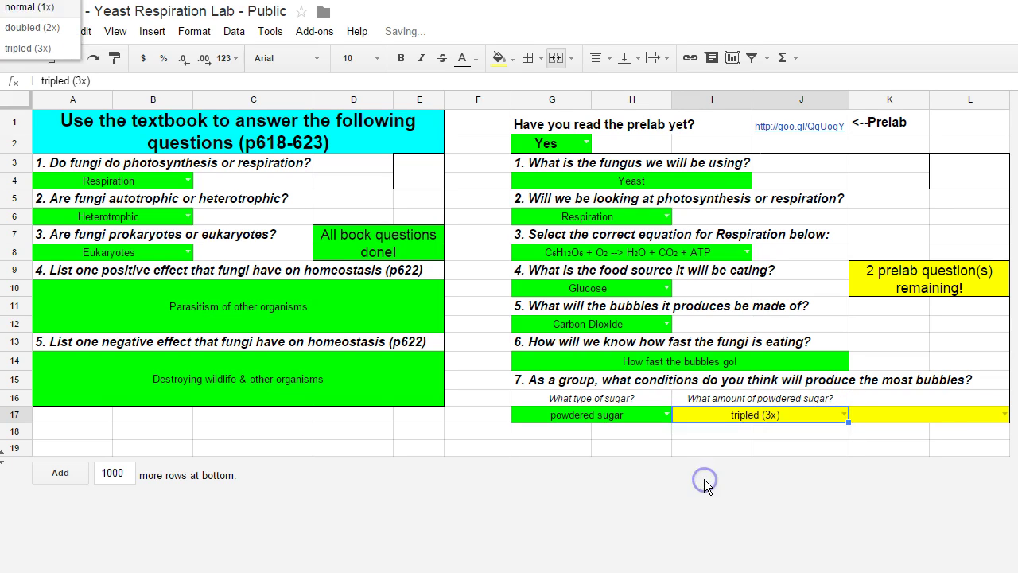
left_click(1003, 416)
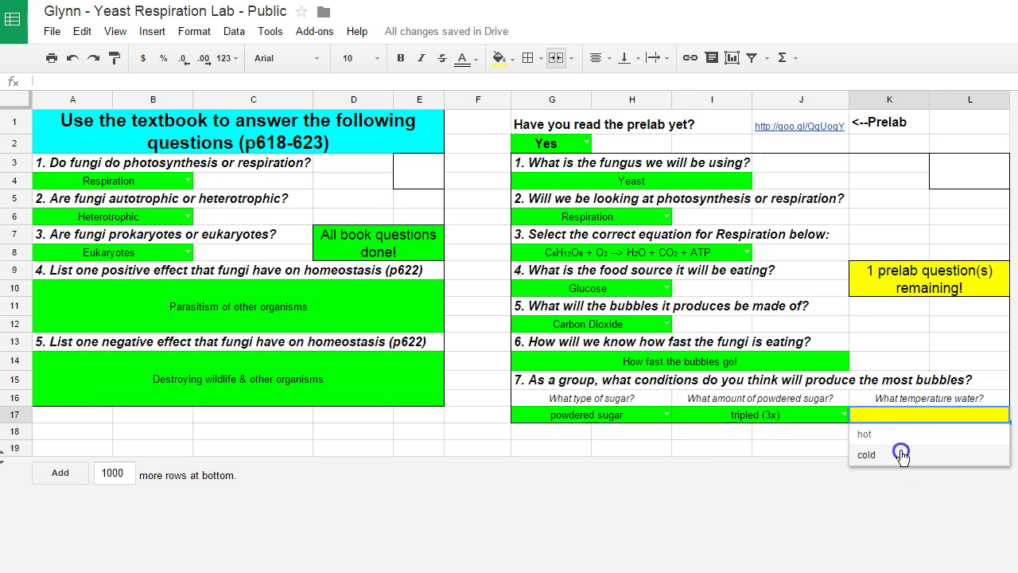
left_click(902, 453)
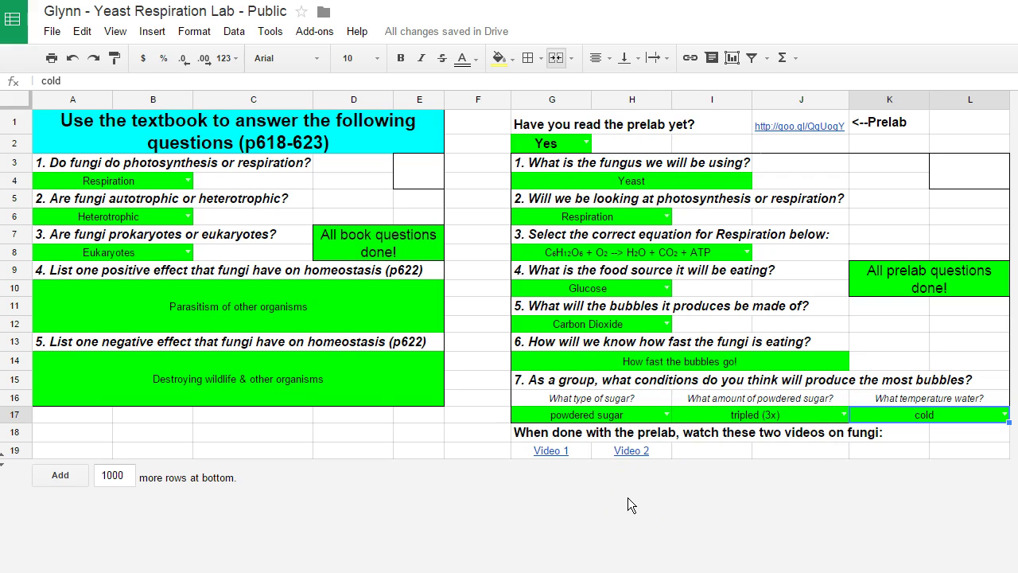
Switch to the Trials sheet and set the sugar type of Trial 1, the control run, to granulated sugar.
left_click(618, 527)
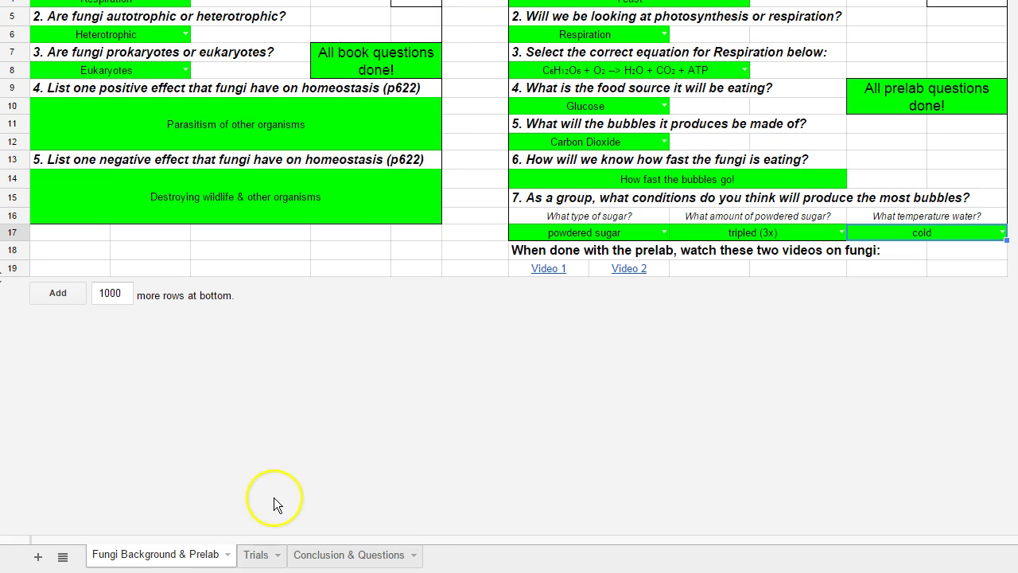
left_click(257, 556)
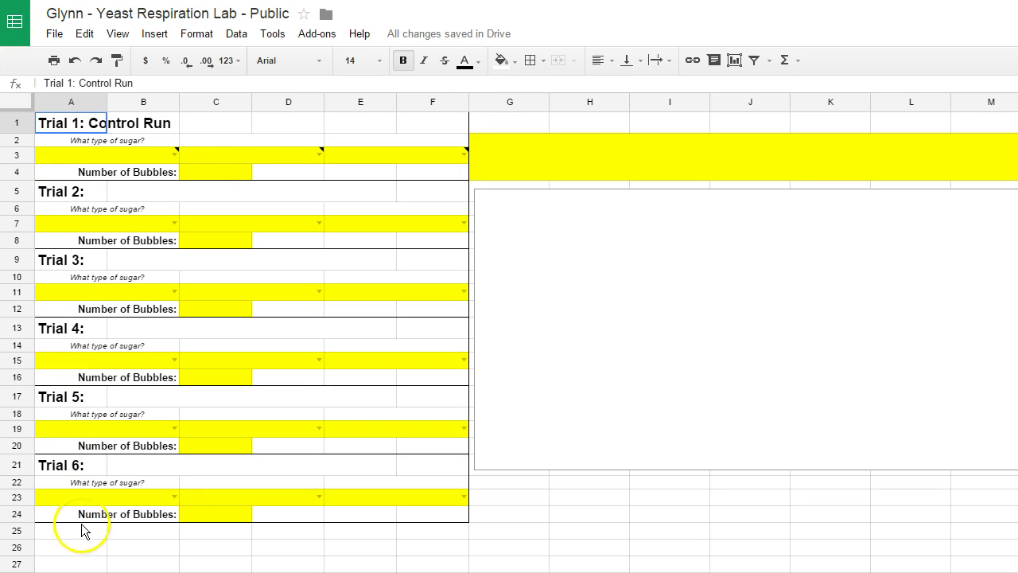
mouse_move(100, 158)
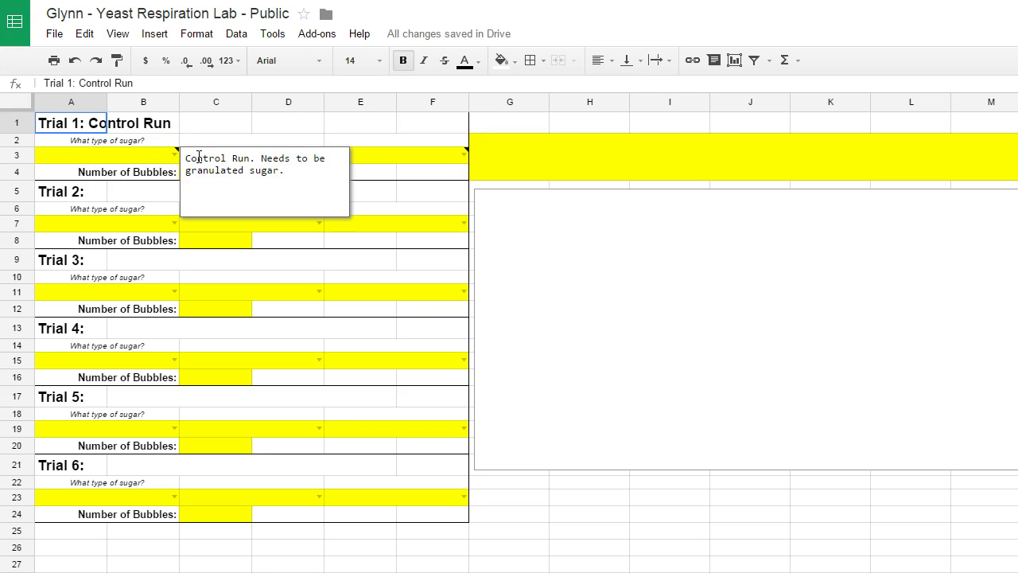
left_click(151, 154)
left_click(172, 154)
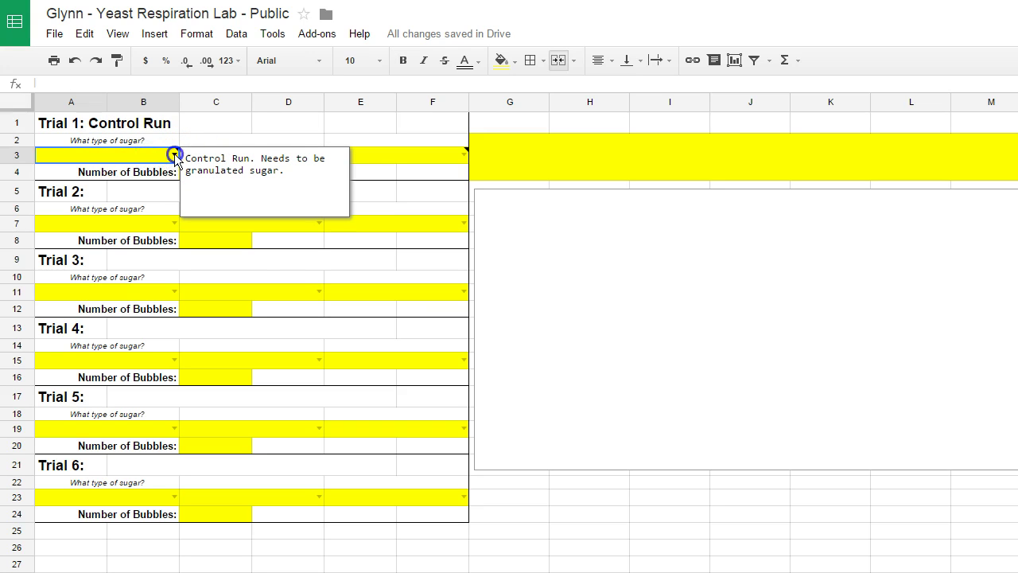
left_click(132, 173)
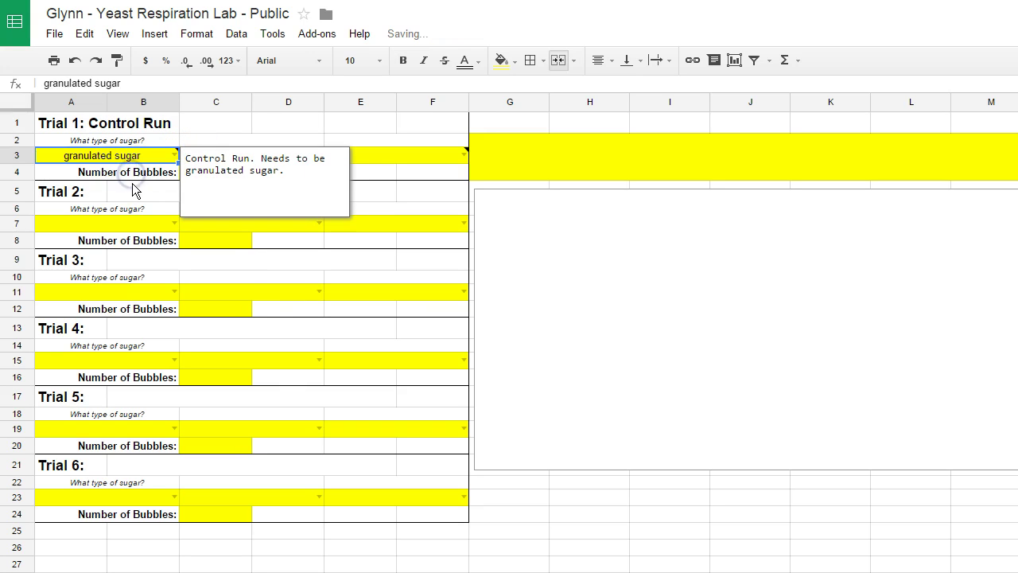
Set the amount of granulated sugar for Trial 1 to normal (1x).
left_click(354, 141)
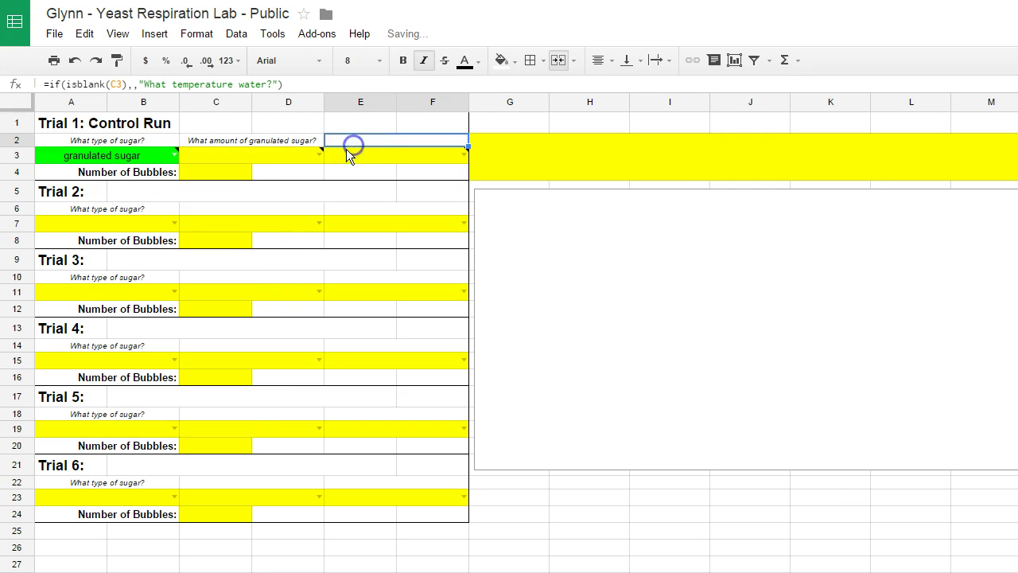
left_click(261, 153)
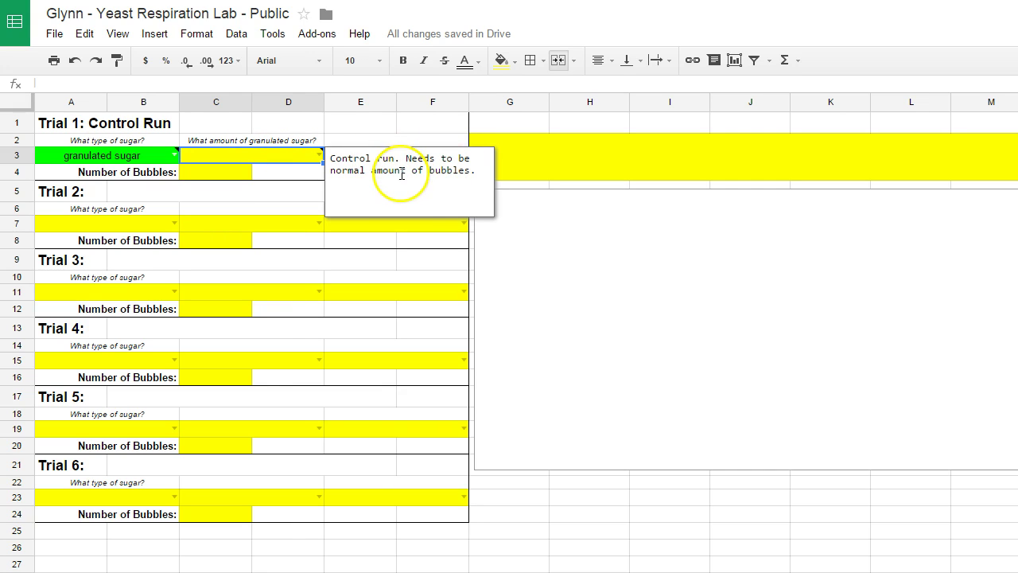
left_click(319, 154)
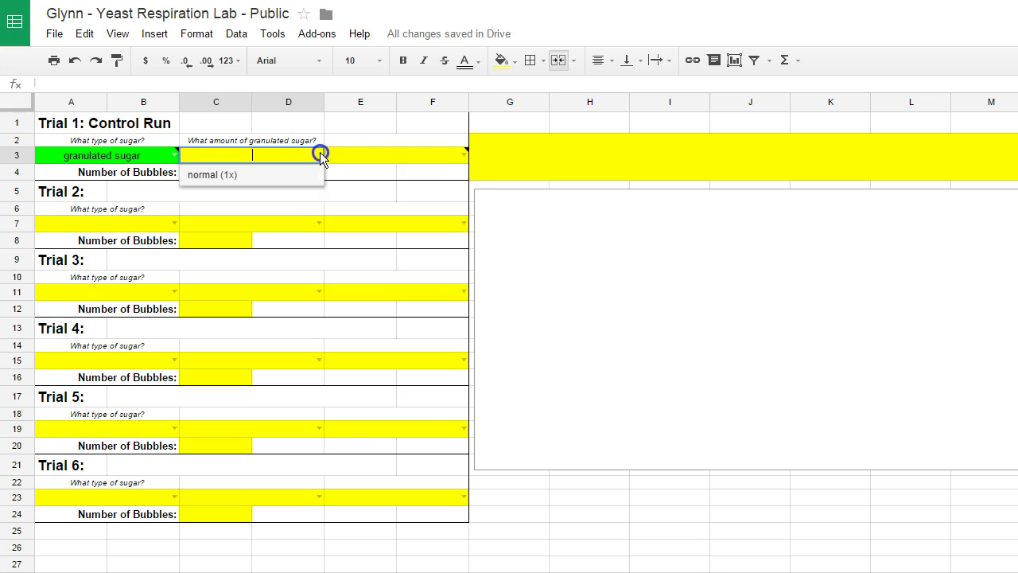
left_click(273, 178)
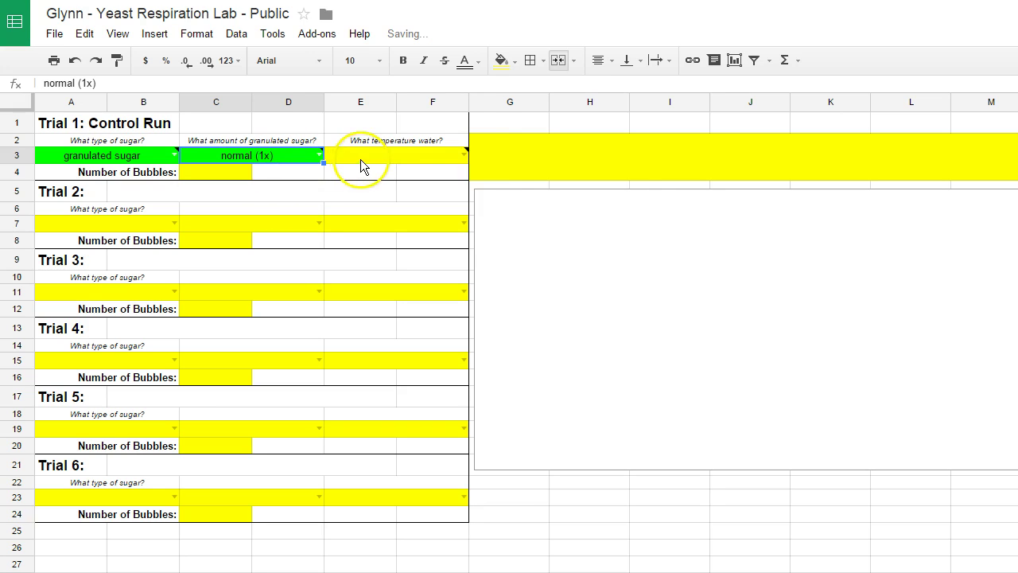
Set the water temperature of Trial 1, the control run, to hot.
mouse_move(438, 159)
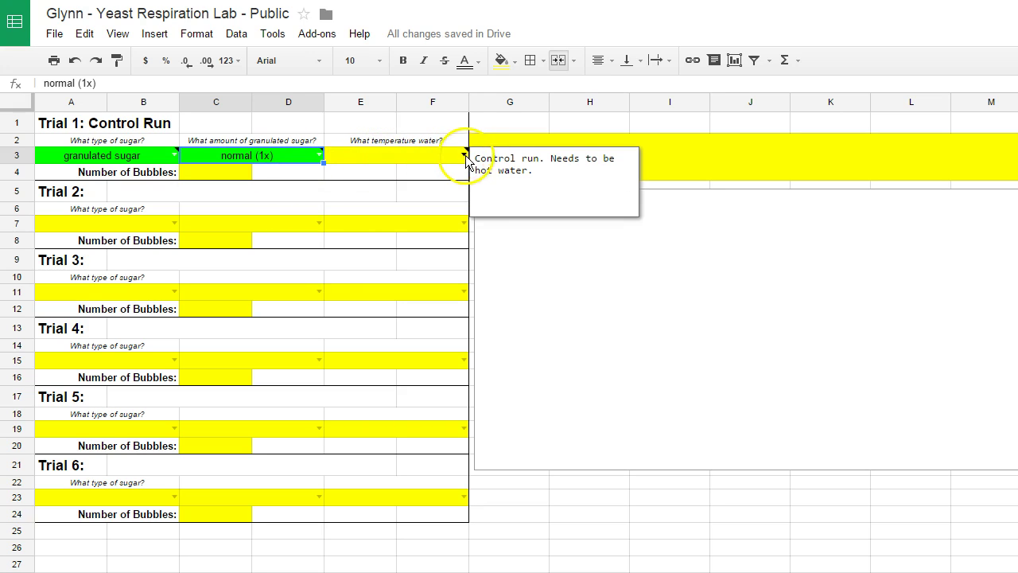
left_click(463, 153)
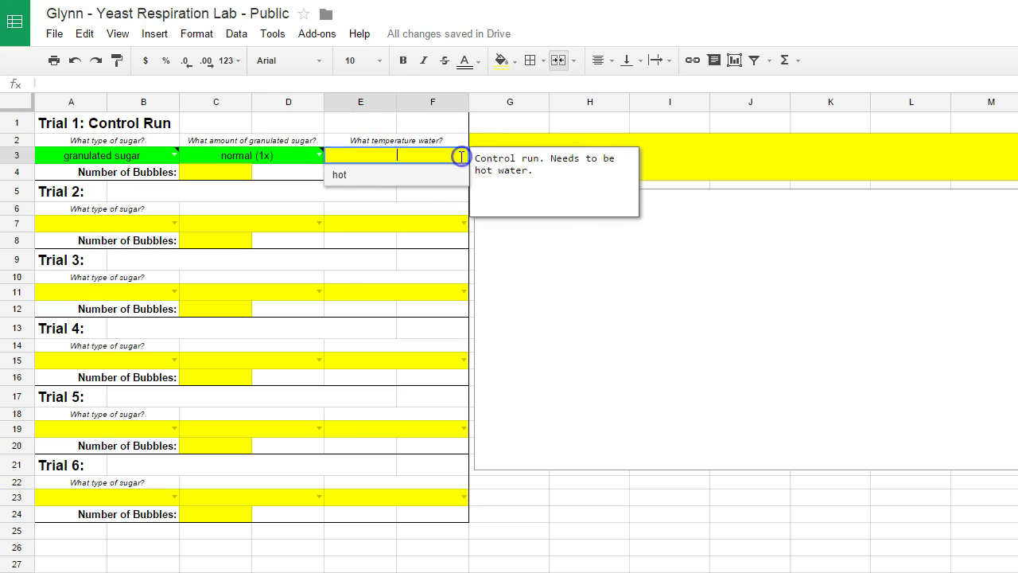
left_click(395, 178)
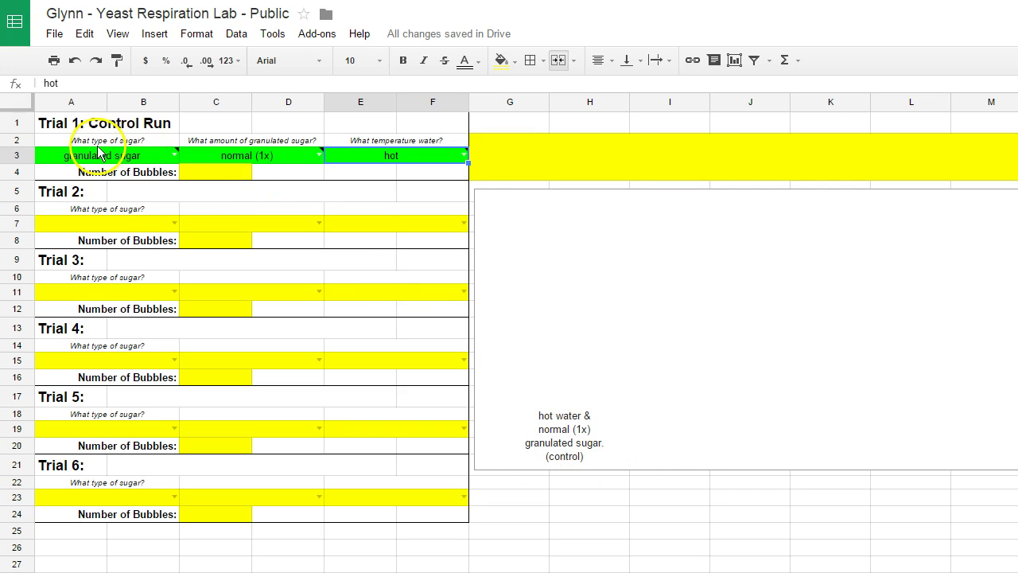
Enter 40 as the number of bubbles for Trial 1.
mouse_move(202, 157)
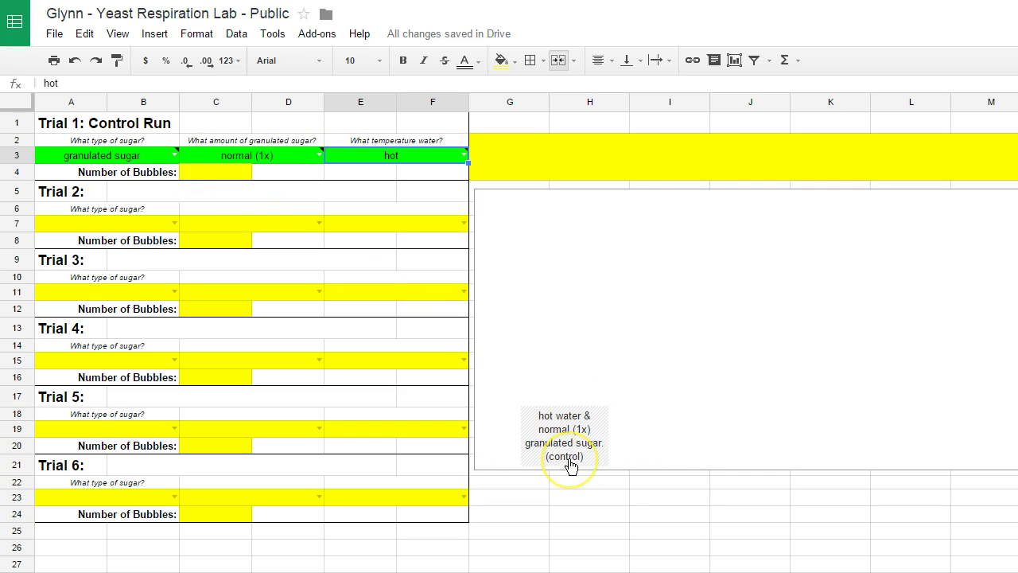
left_click(218, 240)
left_click(235, 170)
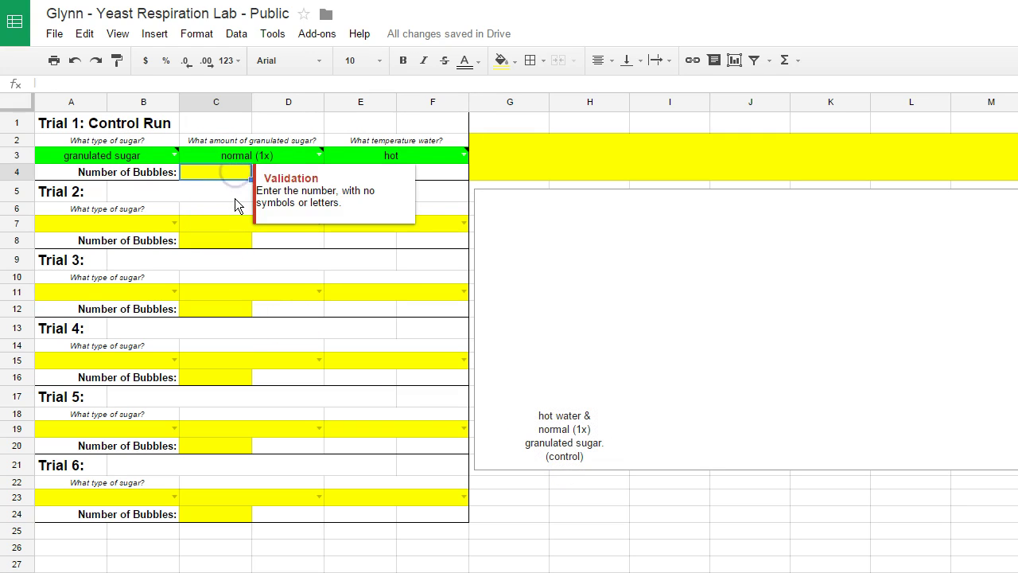
left_click(235, 211)
type("40")
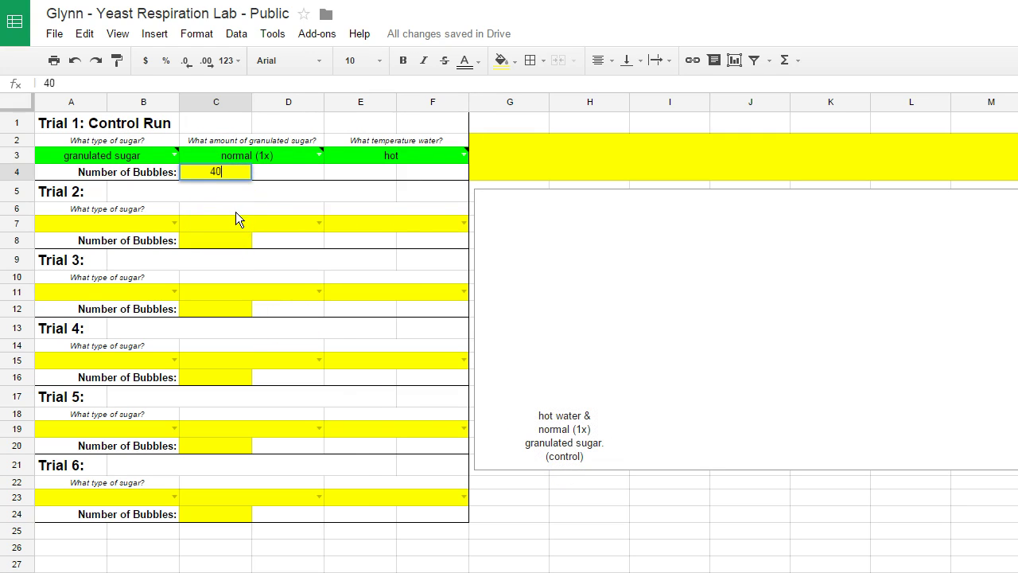
left_click(241, 200)
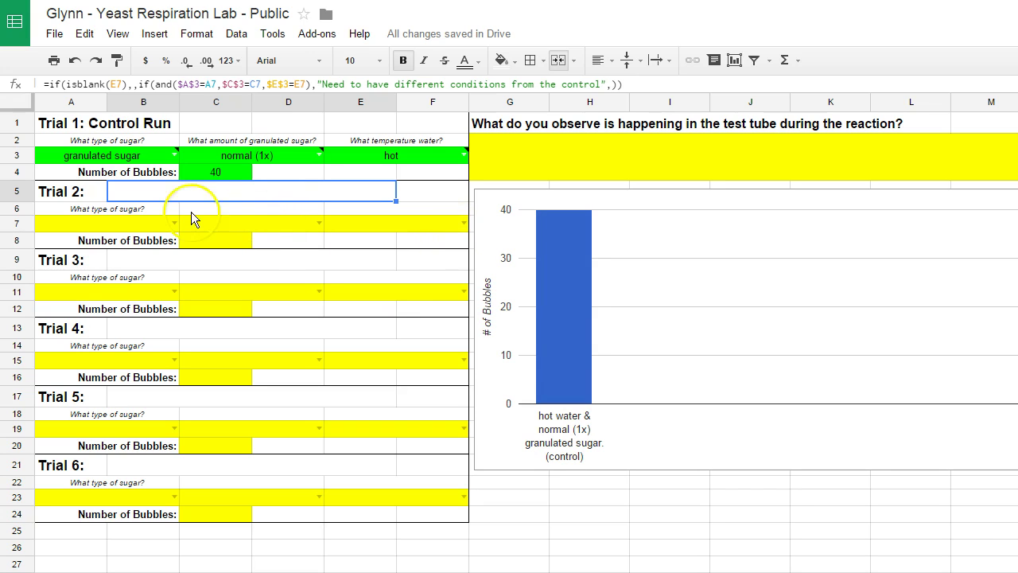
Set the Trial 2 conditions to granulated sugar, tripled (3x) amount and hot water.
left_click(173, 224)
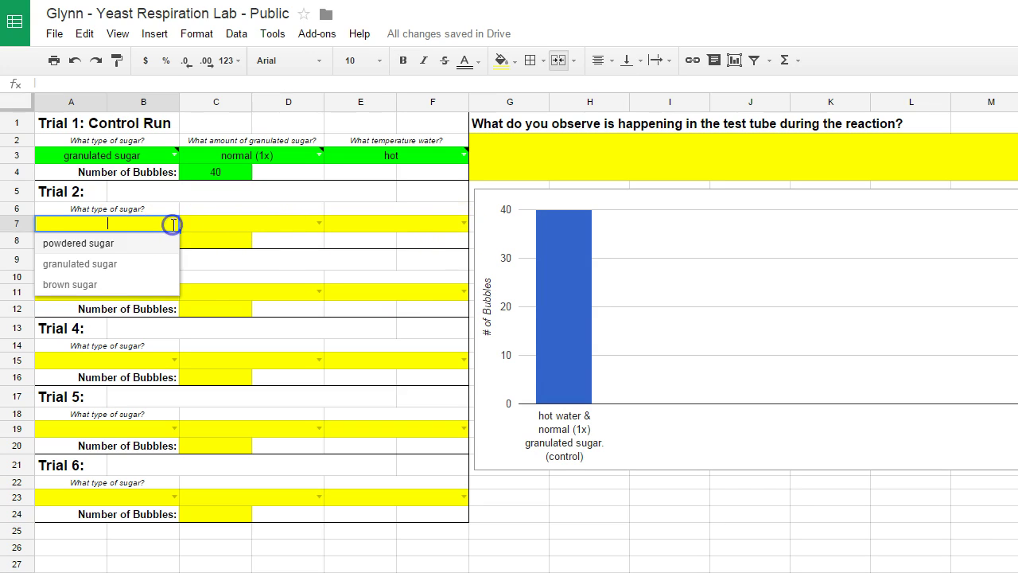
left_click(123, 263)
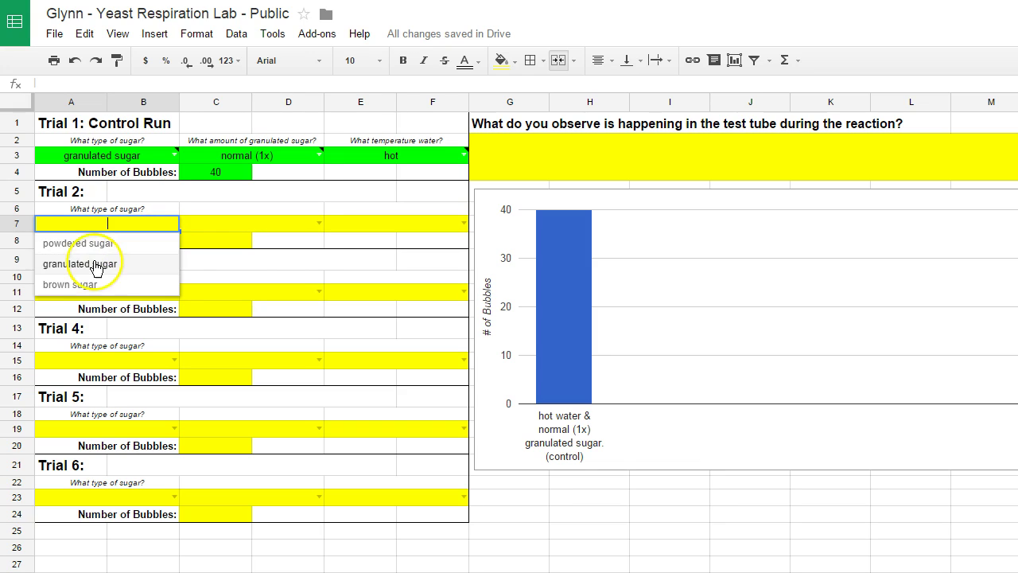
left_click(321, 225)
left_click(239, 283)
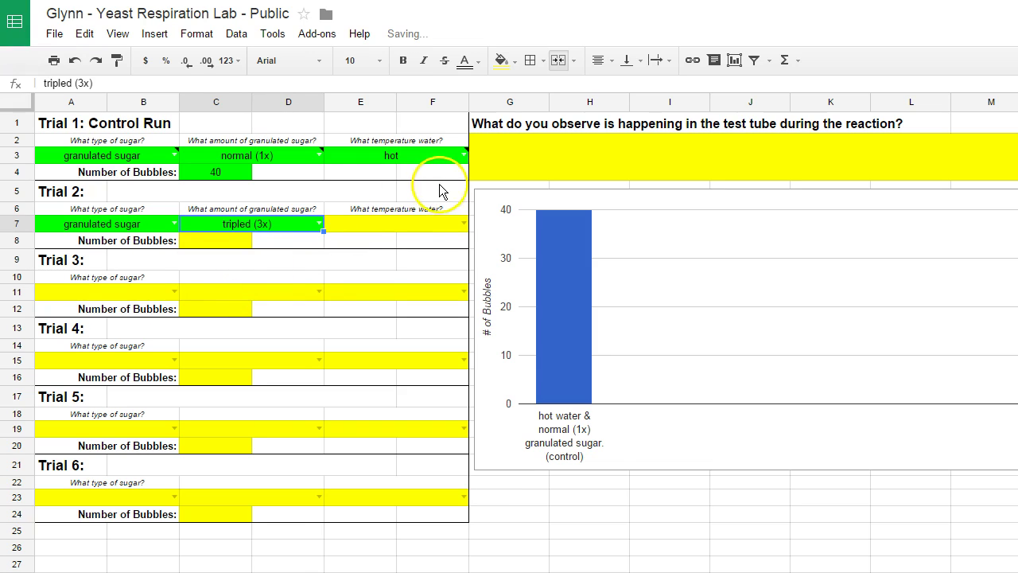
left_click(462, 223)
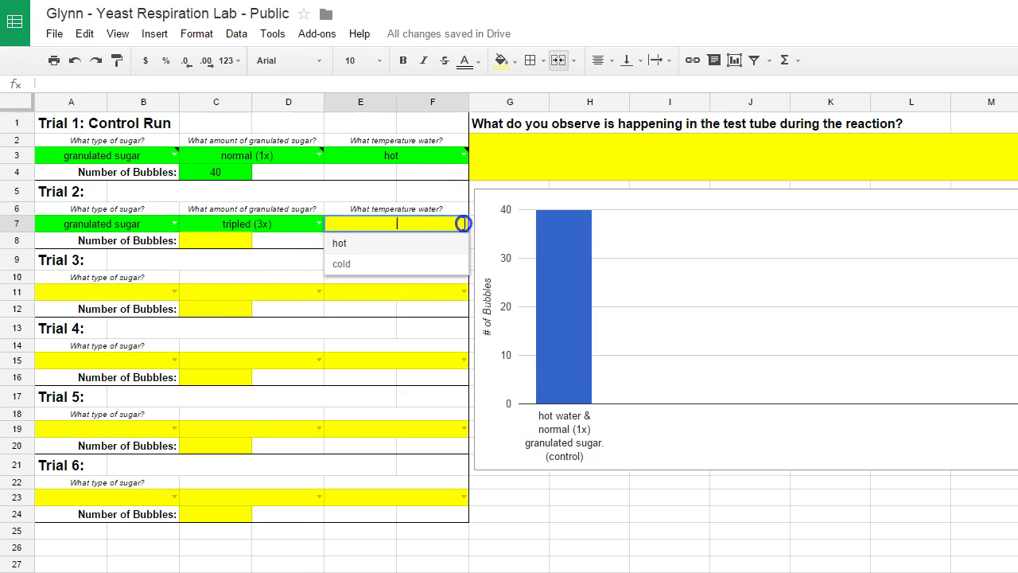
left_click(372, 243)
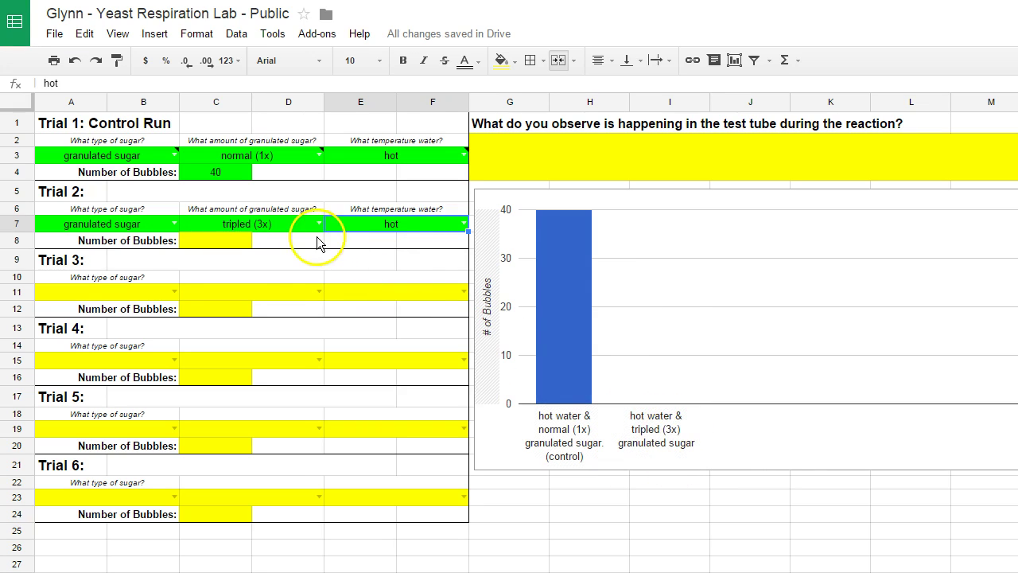
Enter 56 as the number of bubbles for Trial 2.
left_click(211, 242)
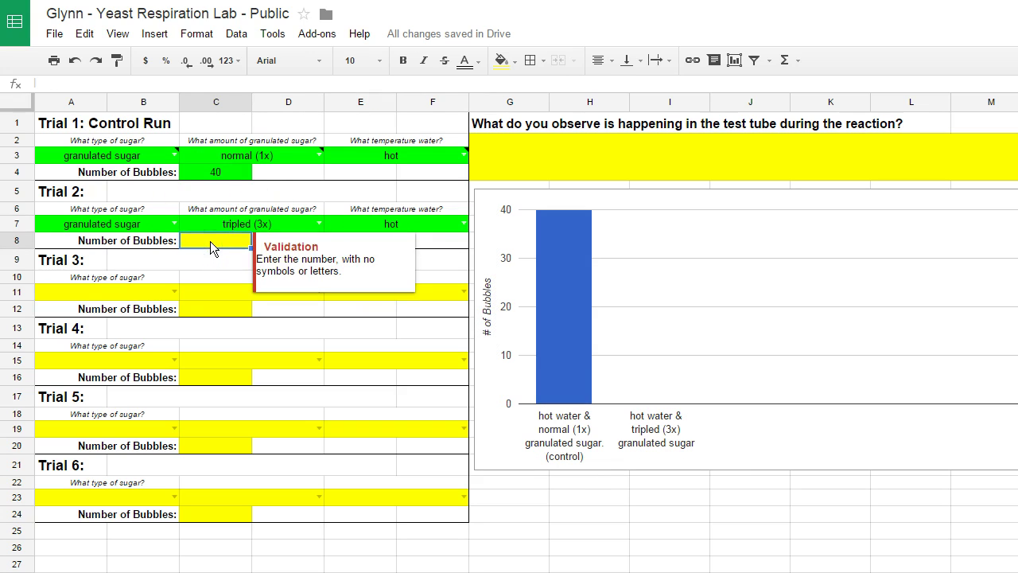
type("56")
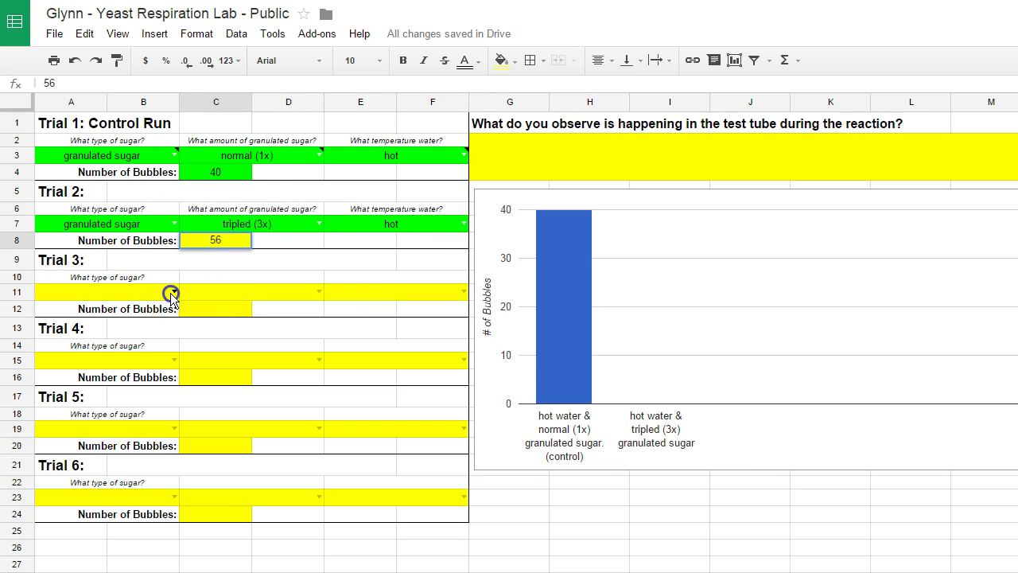
double_click(171, 293)
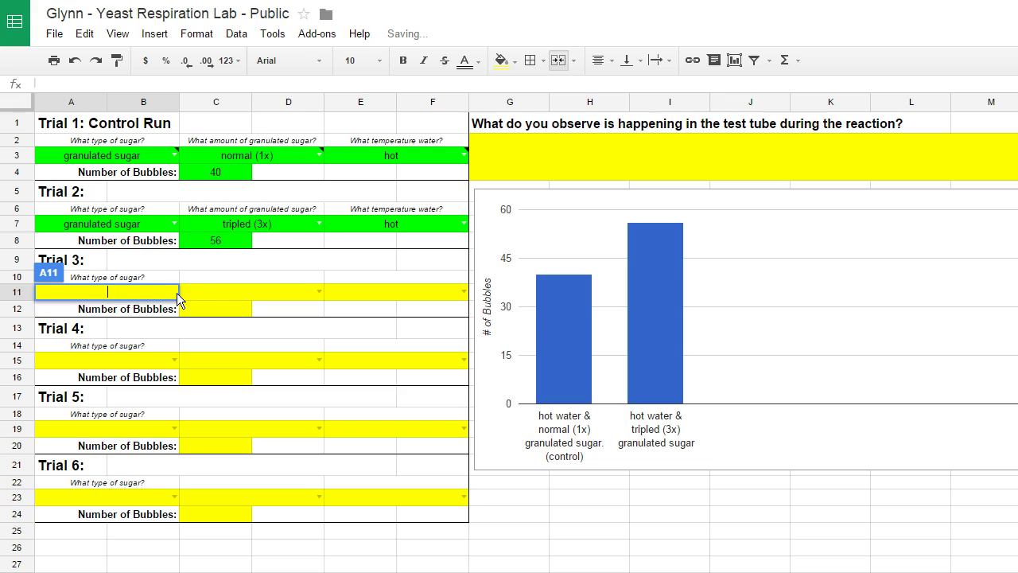
Set the Trial 3 conditions to granulated sugar, normal (1x) amount and hot water, the same as the control run.
left_click(169, 292)
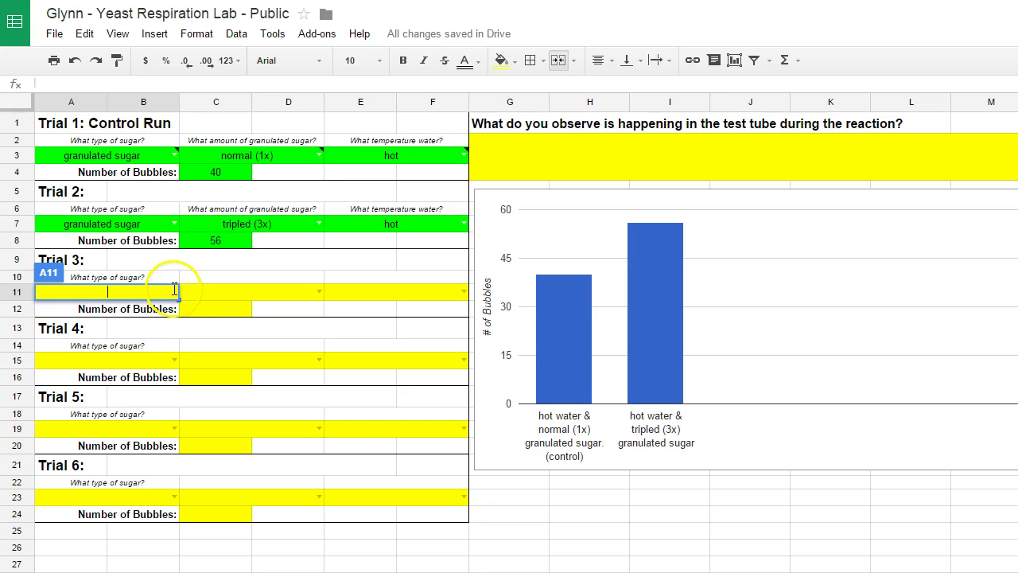
left_click(183, 298)
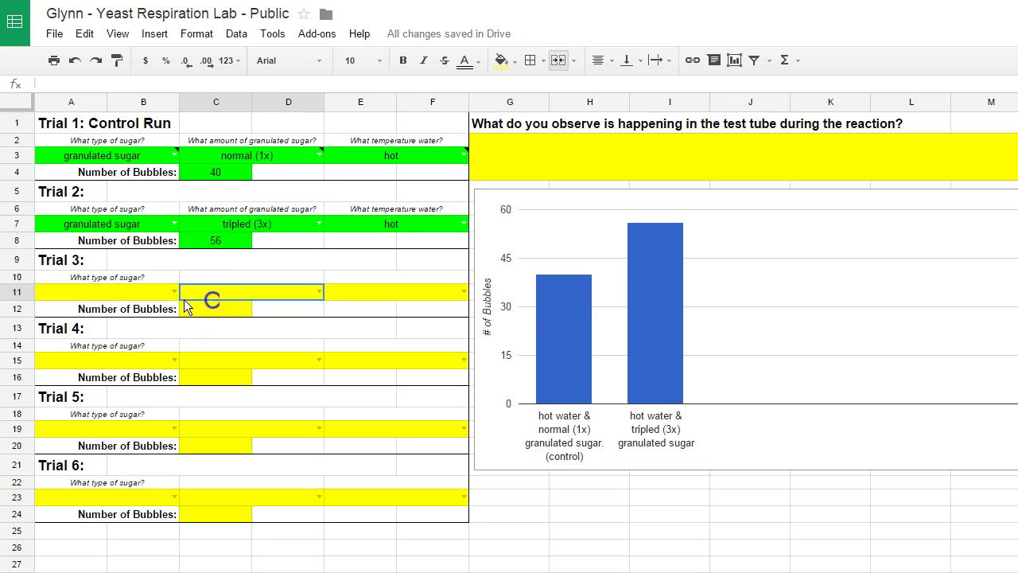
left_click(175, 291)
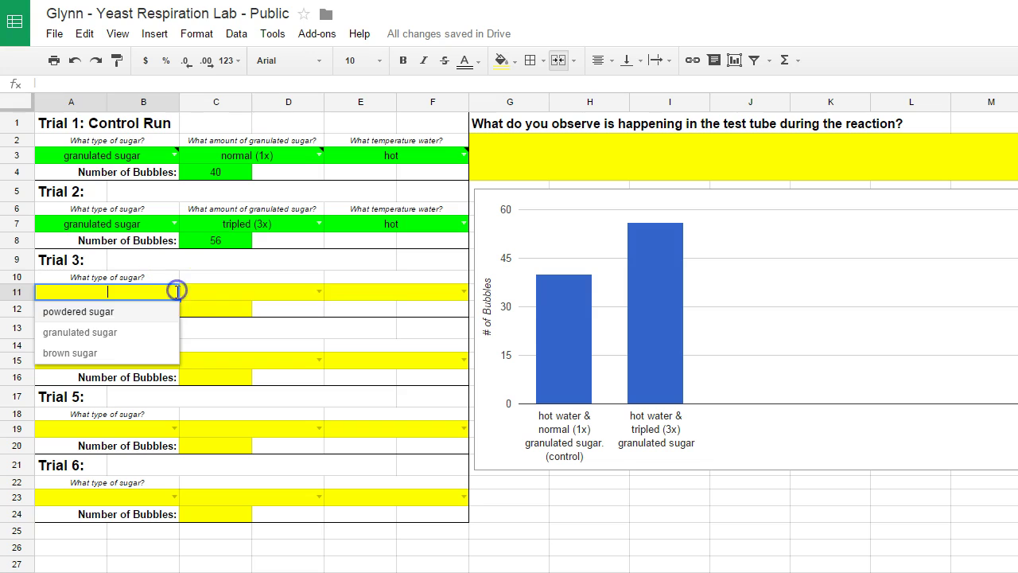
left_click(130, 329)
left_click(318, 292)
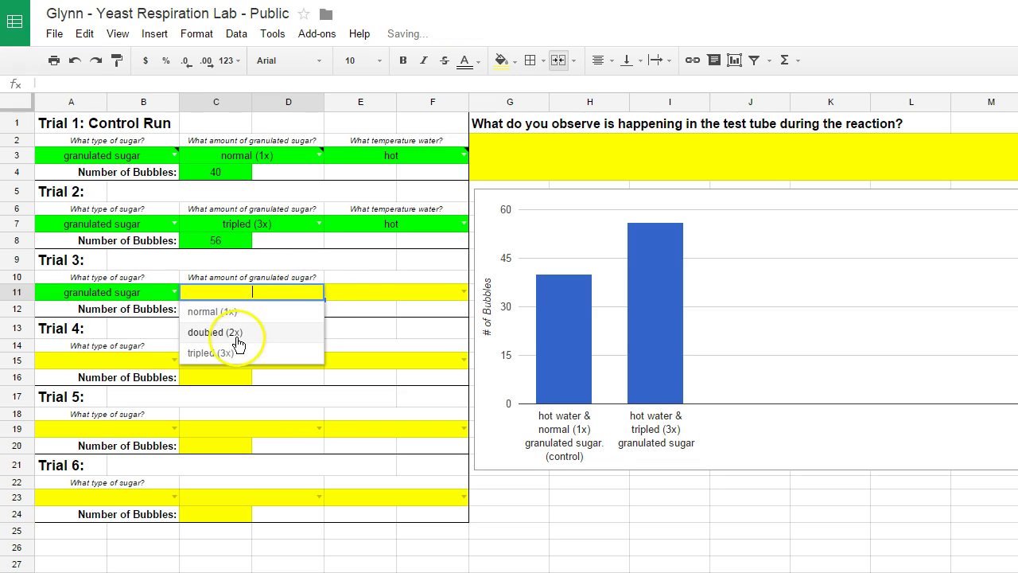
left_click(239, 311)
left_click(465, 292)
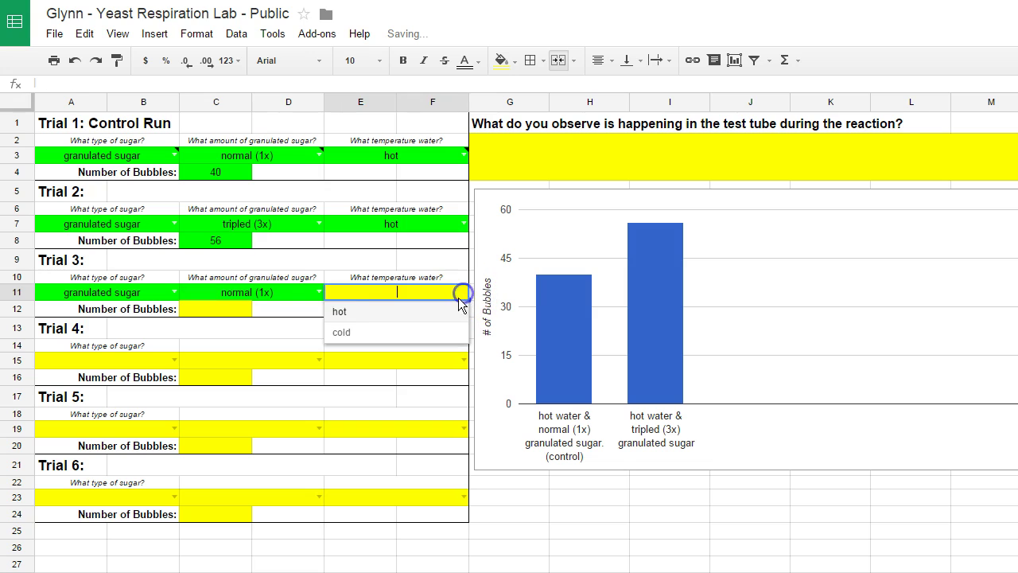
left_click(363, 313)
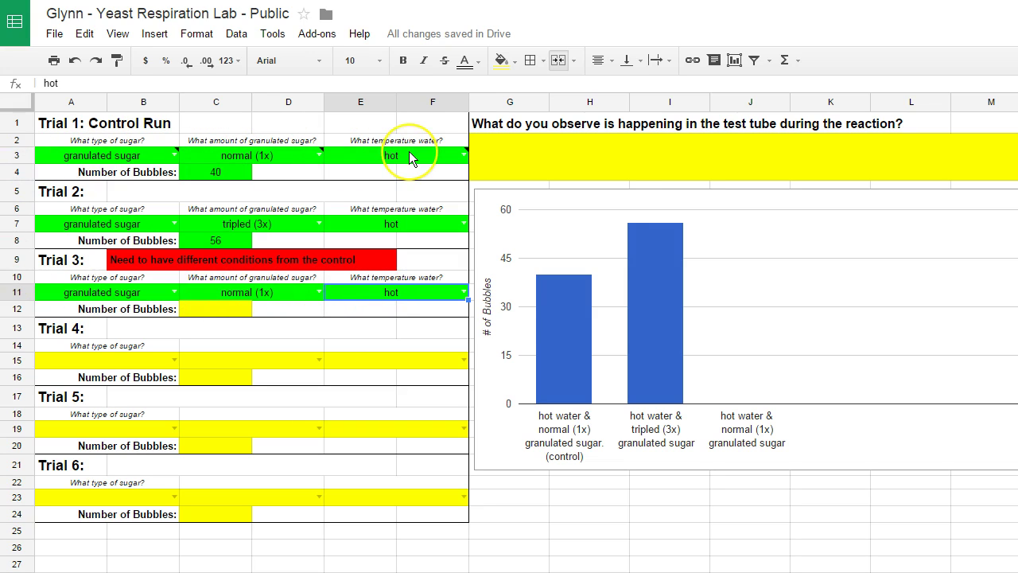
Change the water temperature of Trial 3 to cold so its conditions differ from the control.
mouse_move(409, 157)
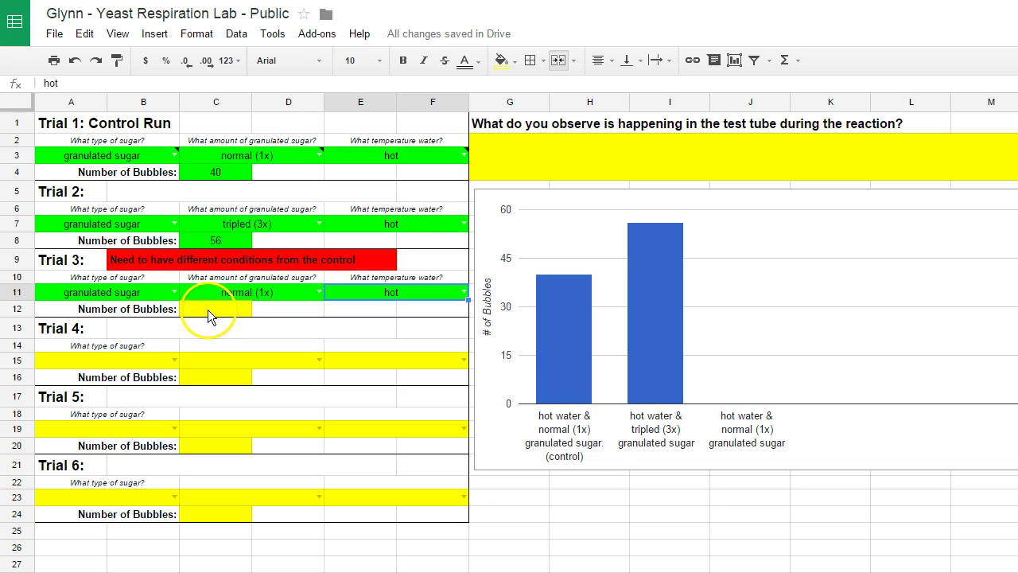
left_click(465, 293)
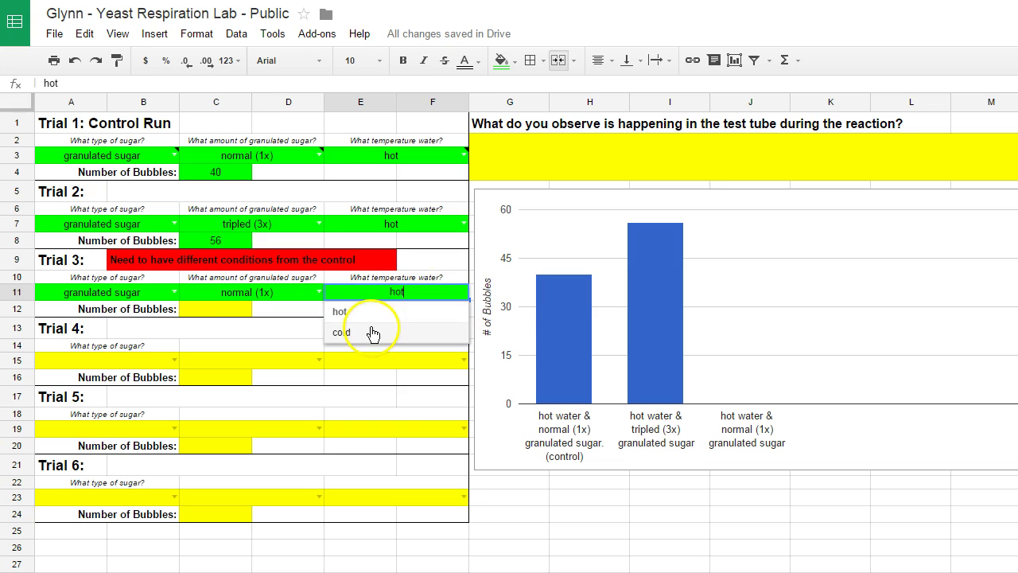
left_click(371, 333)
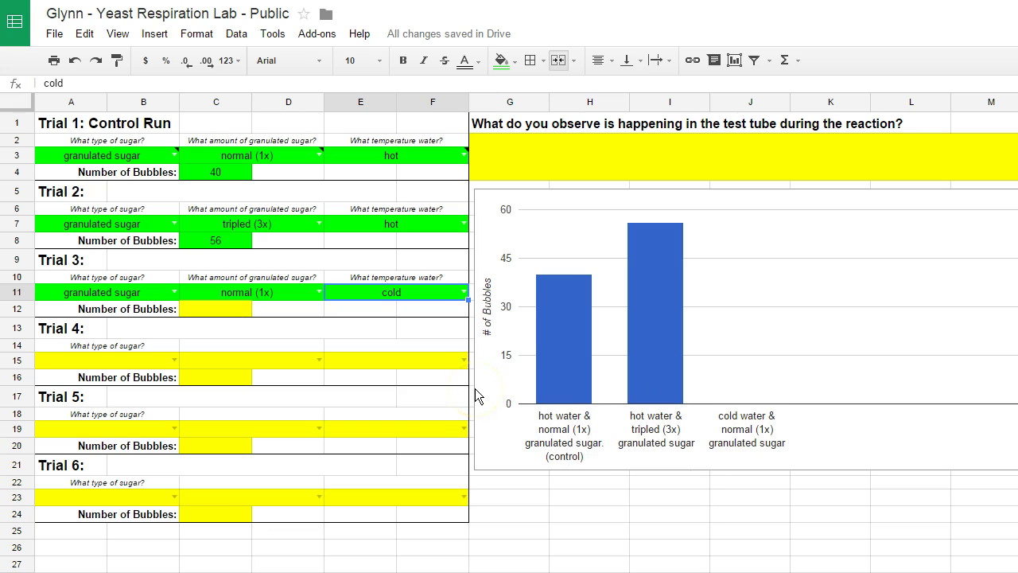
Set the Trial 4 conditions to granulated sugar, doubled (2x) amount and hot water.
left_click(175, 361)
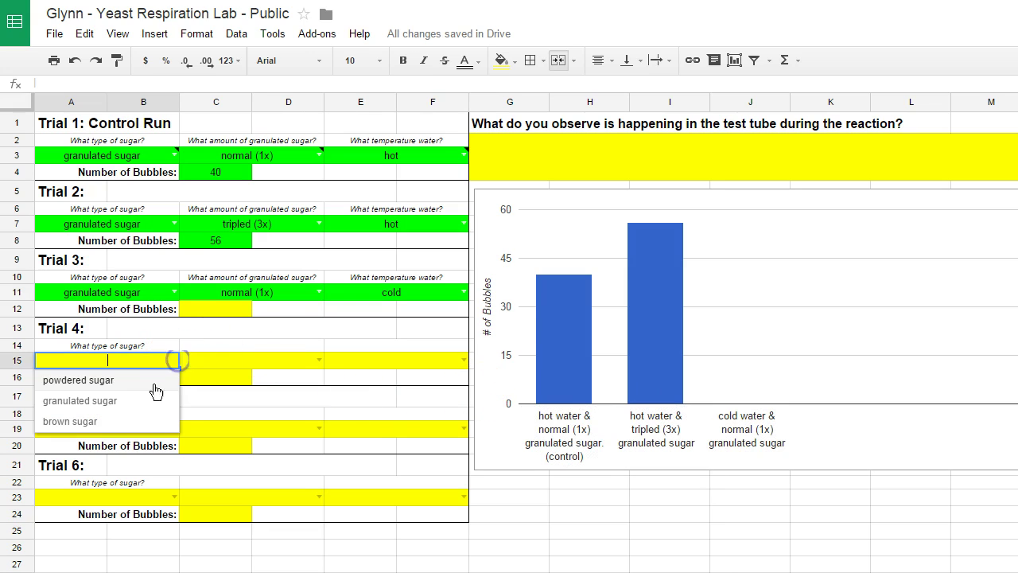
left_click(133, 402)
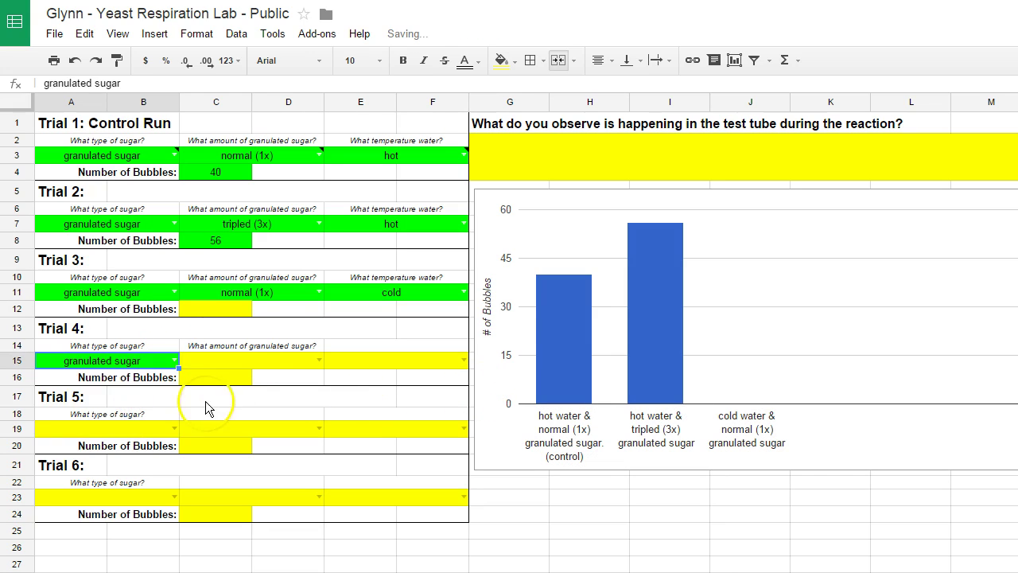
left_click(319, 360)
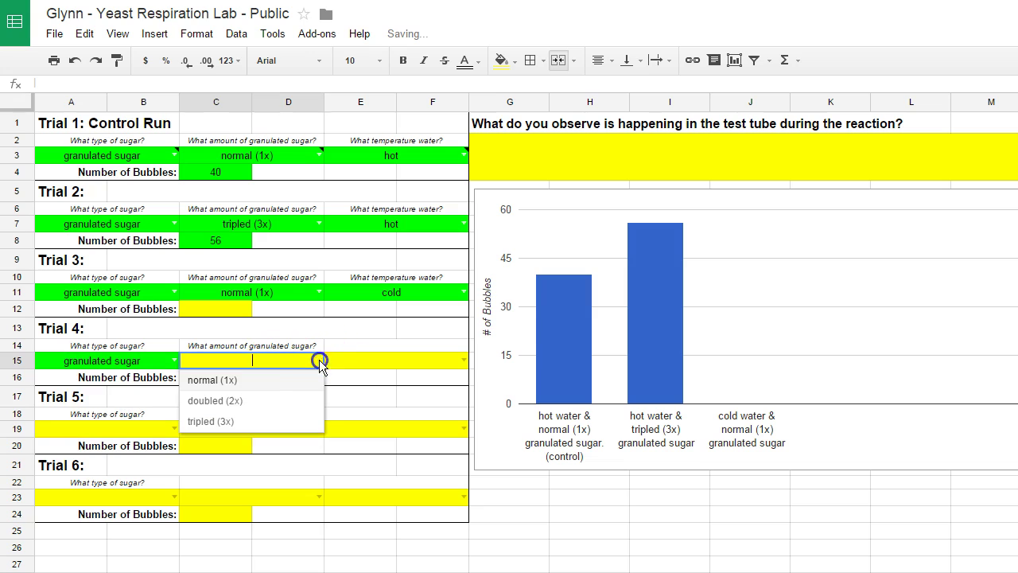
left_click(249, 398)
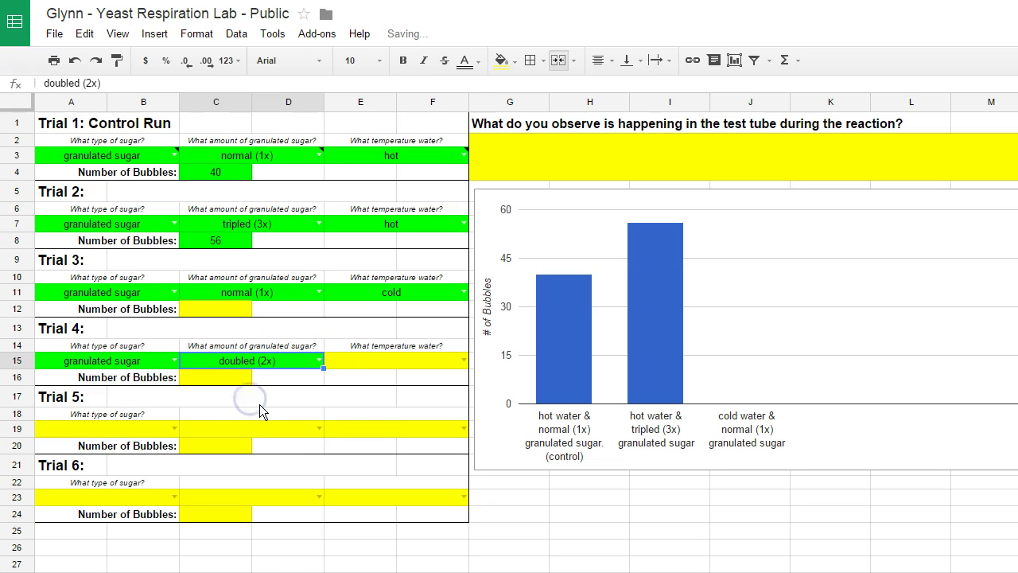
left_click(464, 360)
left_click(374, 385)
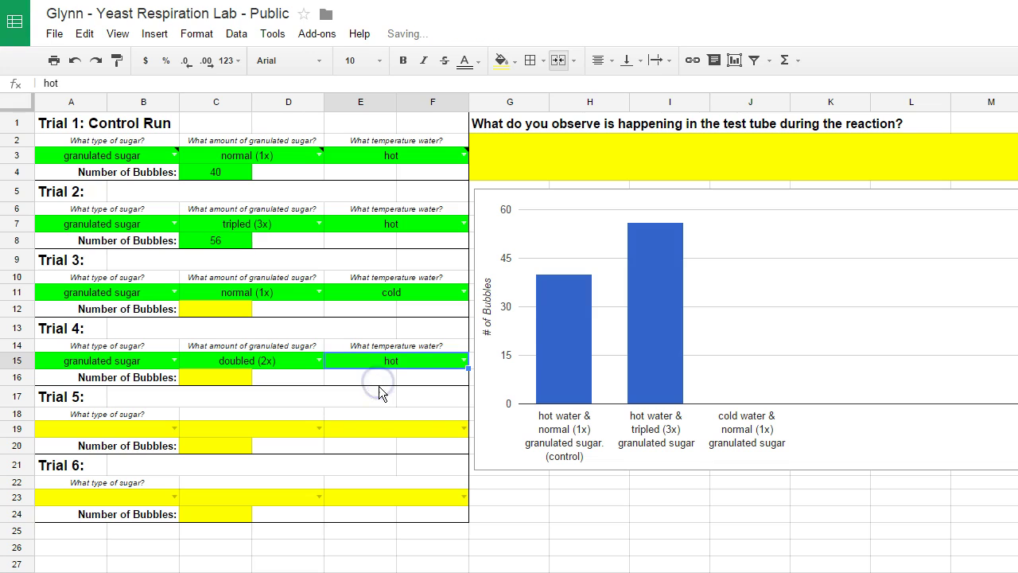
Set the Trial 5 conditions to powdered sugar, doubled (2x) amount and hot water.
left_click(174, 428)
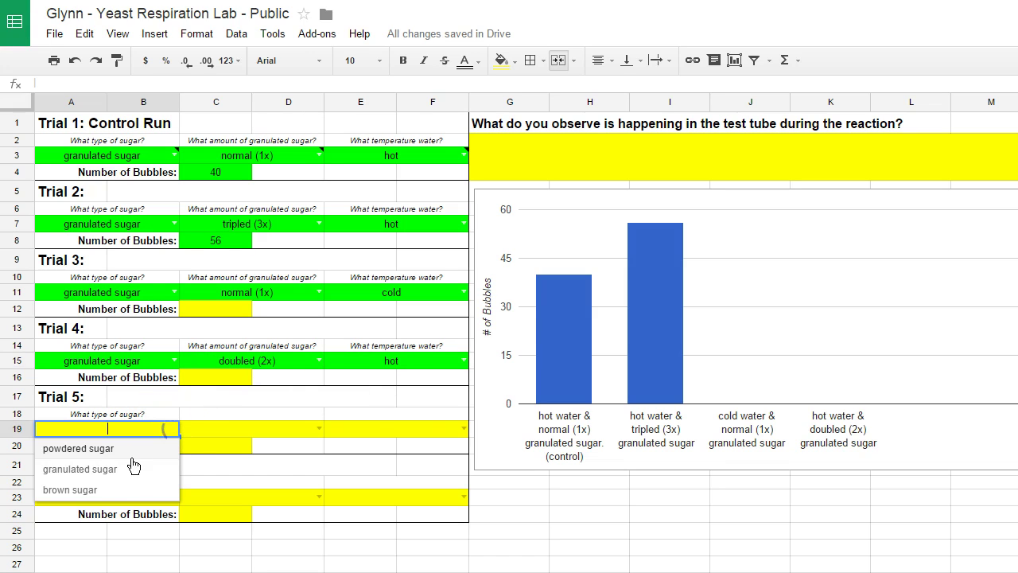
left_click(110, 452)
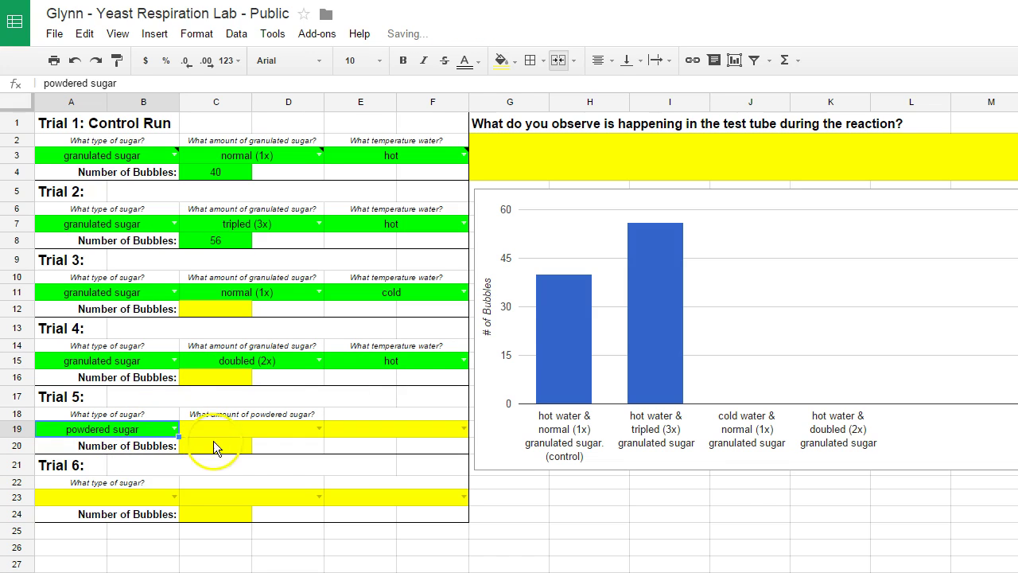
left_click(318, 429)
left_click(243, 468)
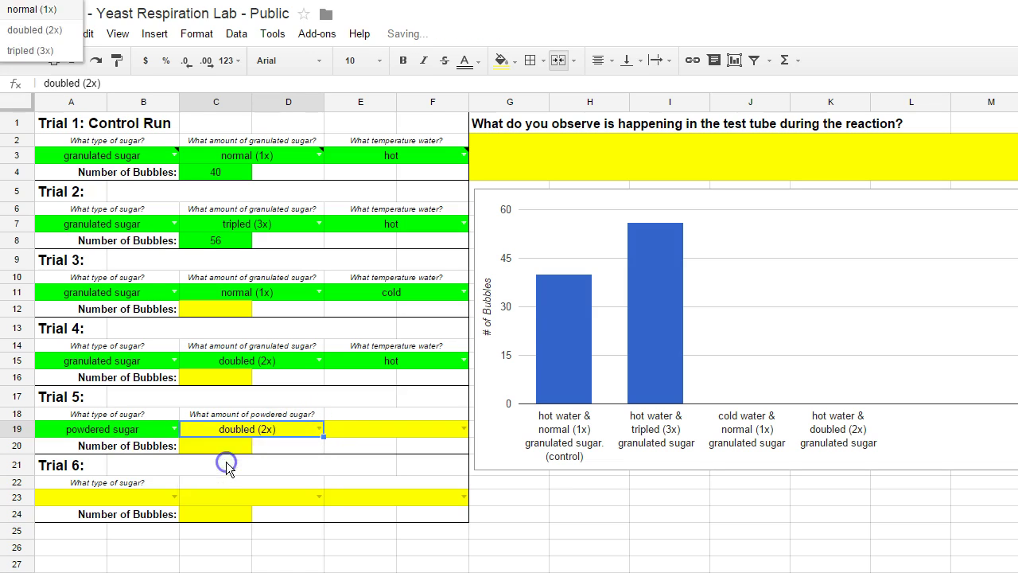
left_click(462, 429)
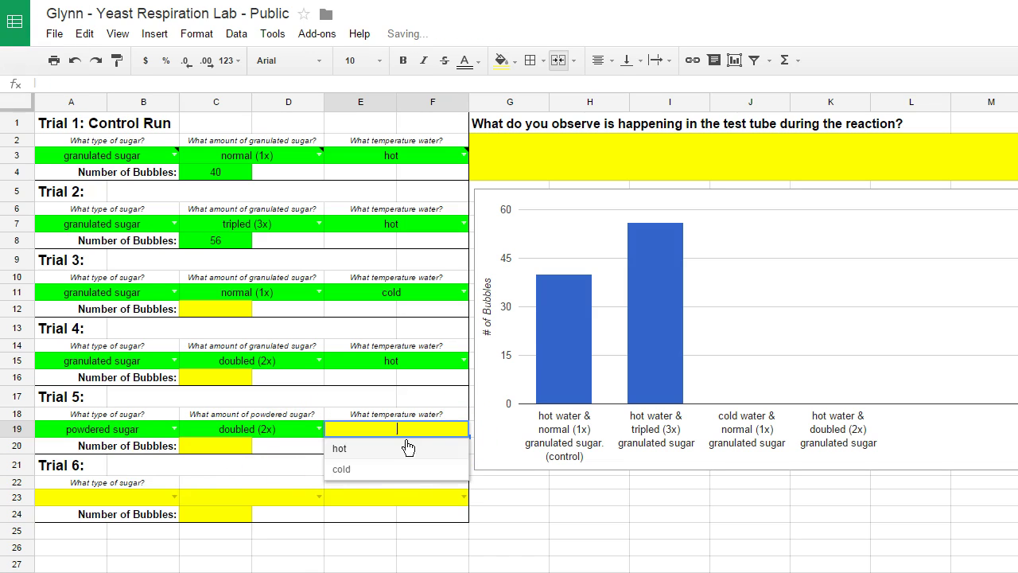
left_click(350, 448)
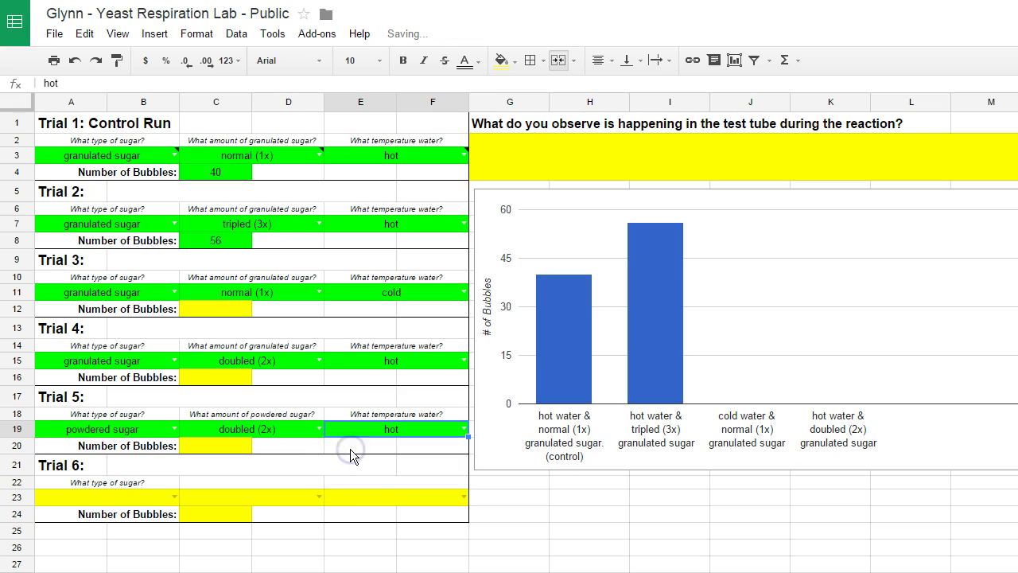
Set the Trial 6 conditions to powdered sugar, doubled (2x) amount and hot water.
left_click(173, 496)
left_click(137, 517)
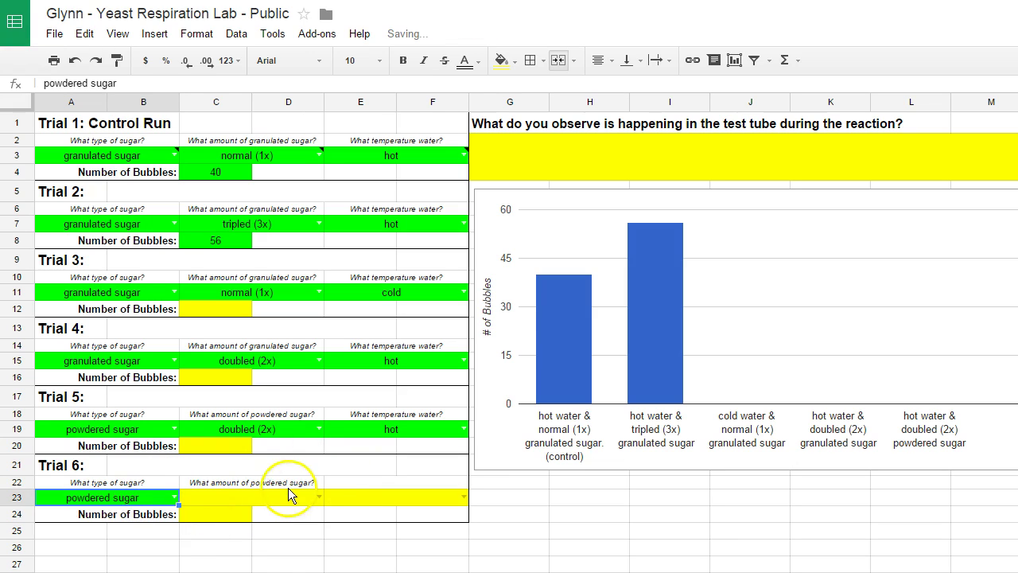
left_click(319, 497)
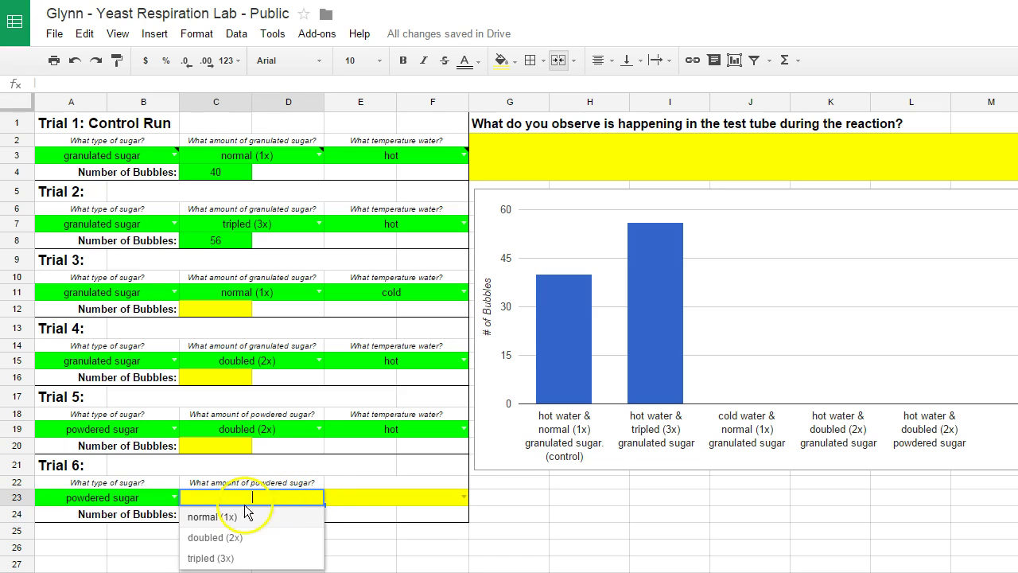
left_click(234, 537)
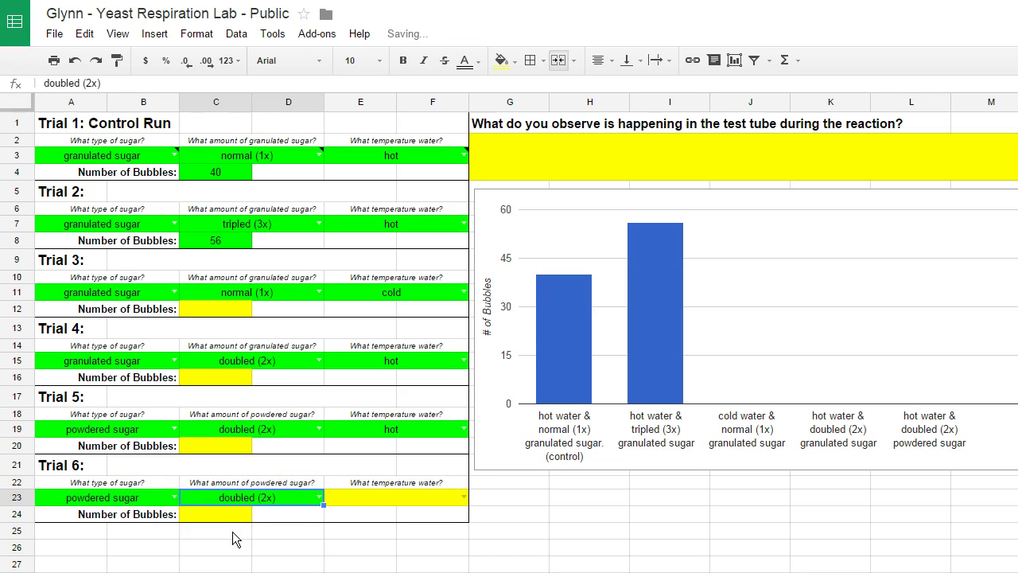
left_click(462, 497)
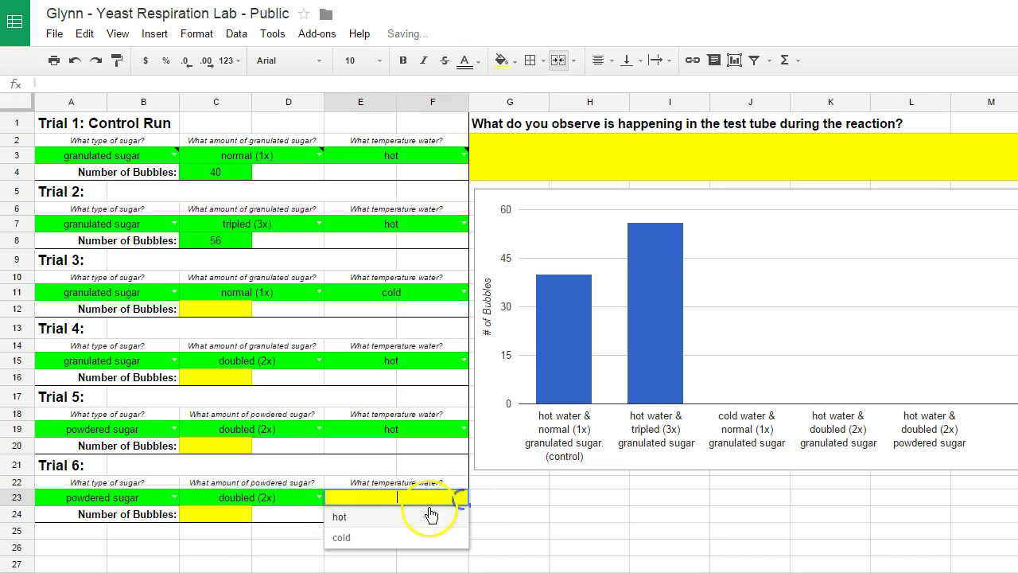
left_click(342, 517)
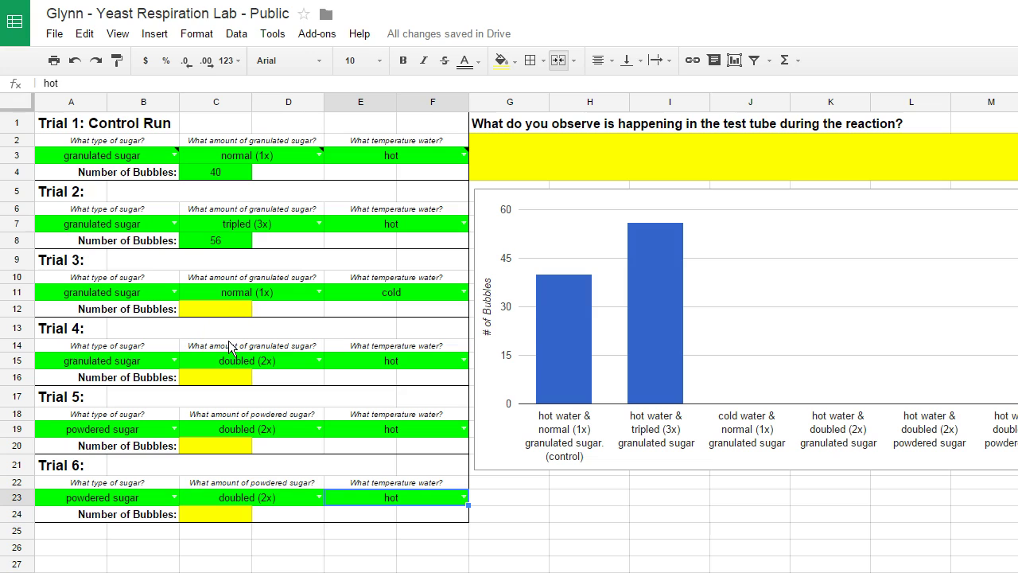
Enter the number of bubbles for Trials 3 to 6 as 98, 42, 23 and 17.
left_click(237, 308)
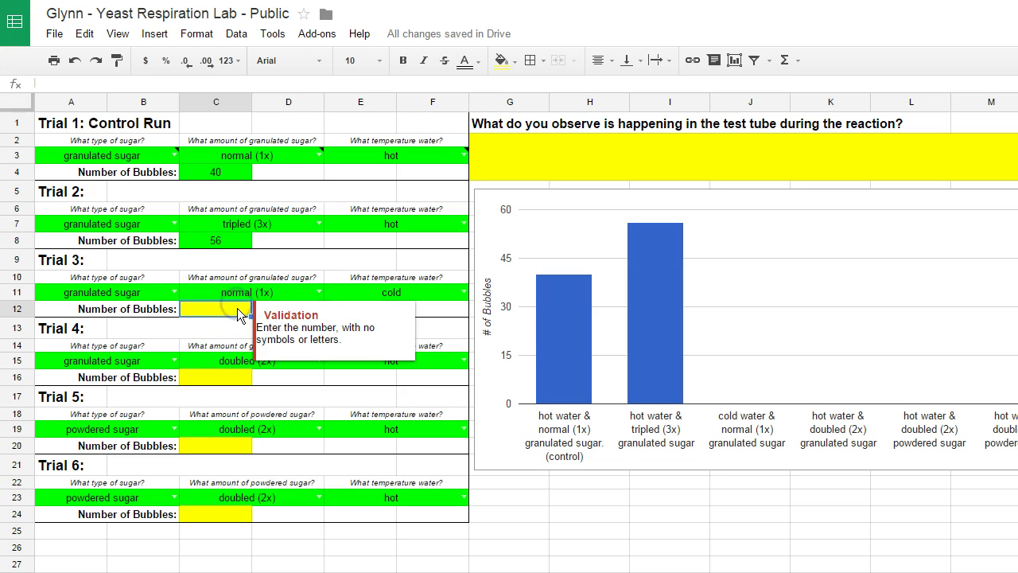
type("98")
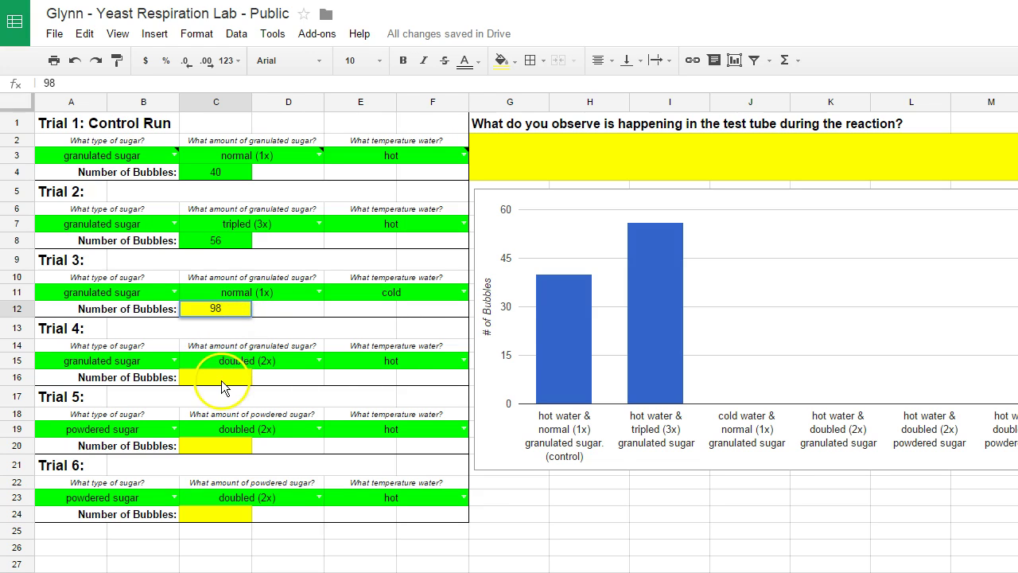
left_click(222, 379)
type("42")
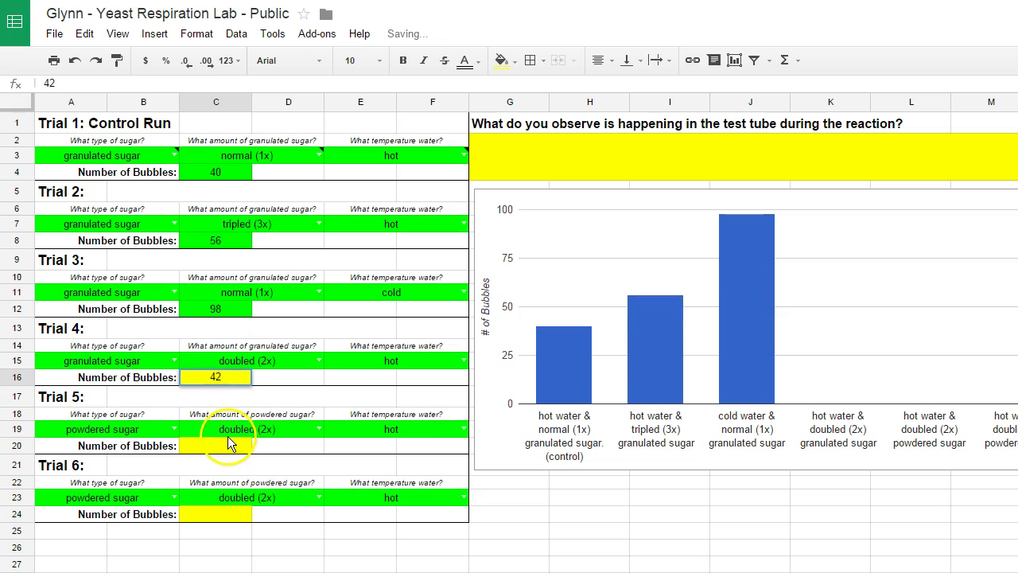
left_click(219, 443)
type("23")
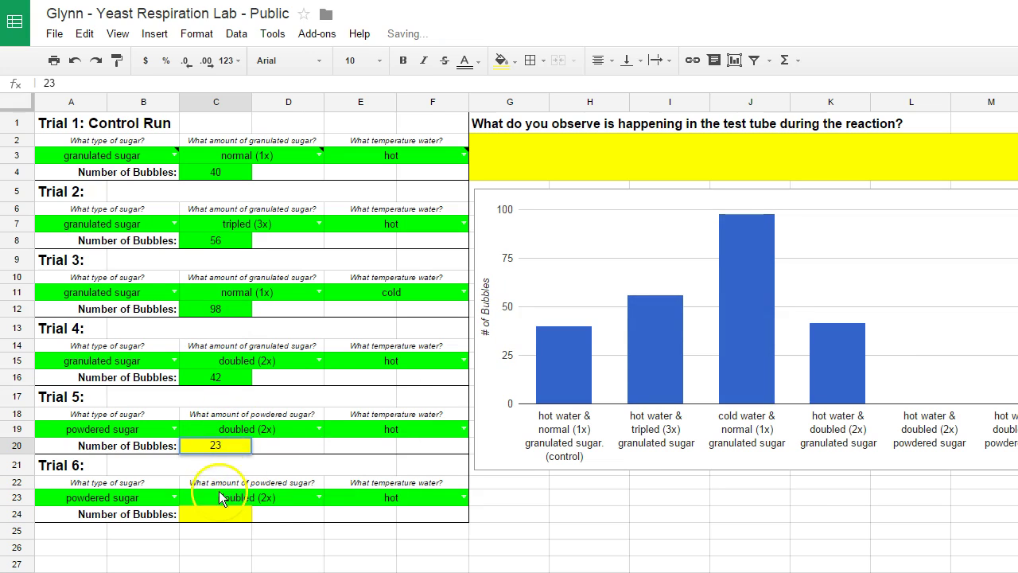
left_click(220, 514)
type("17")
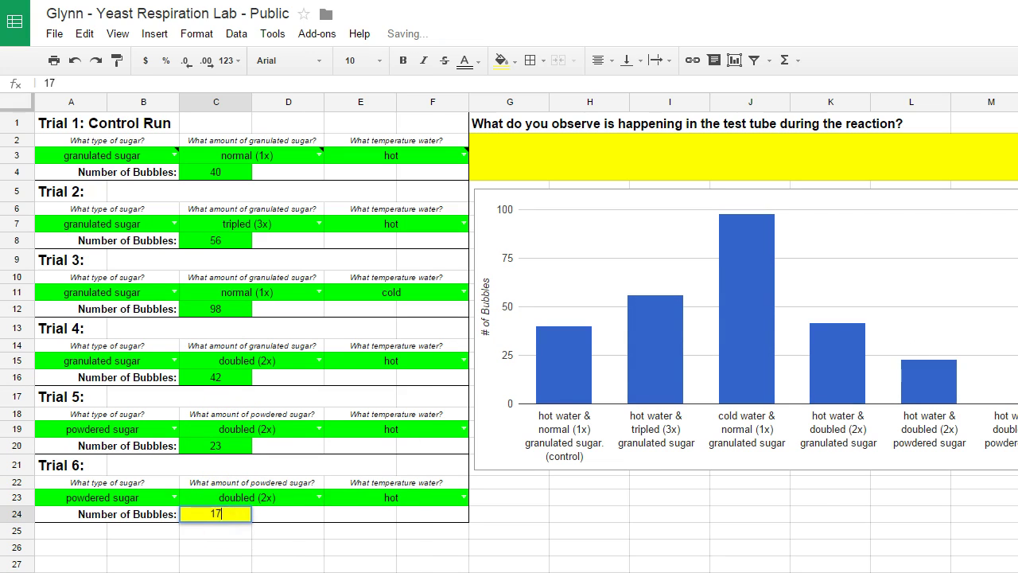
left_click(259, 548)
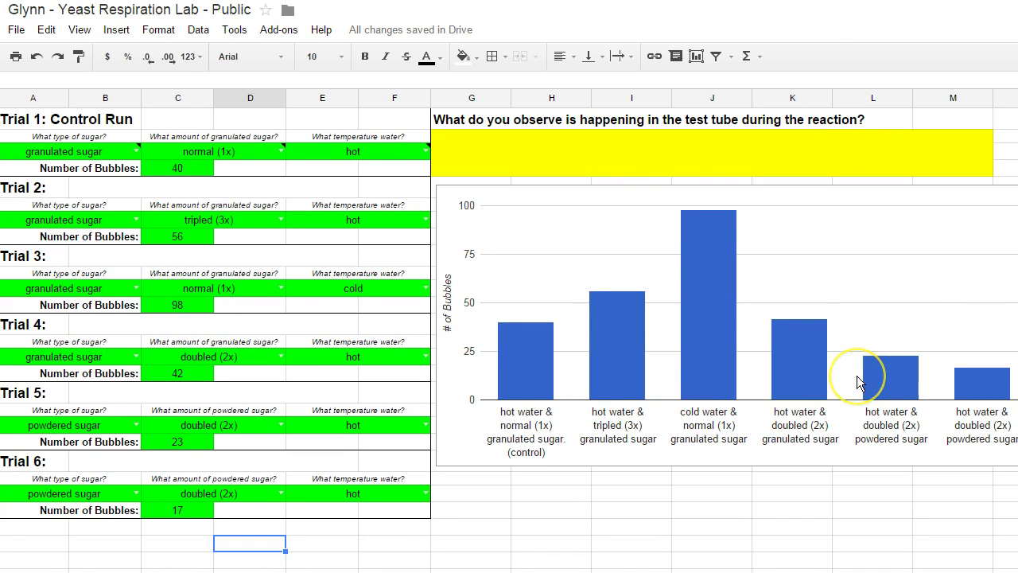
Answer the question about what is observed in the test tube with "Bubbles started to rise in the test tube".
left_click(485, 143)
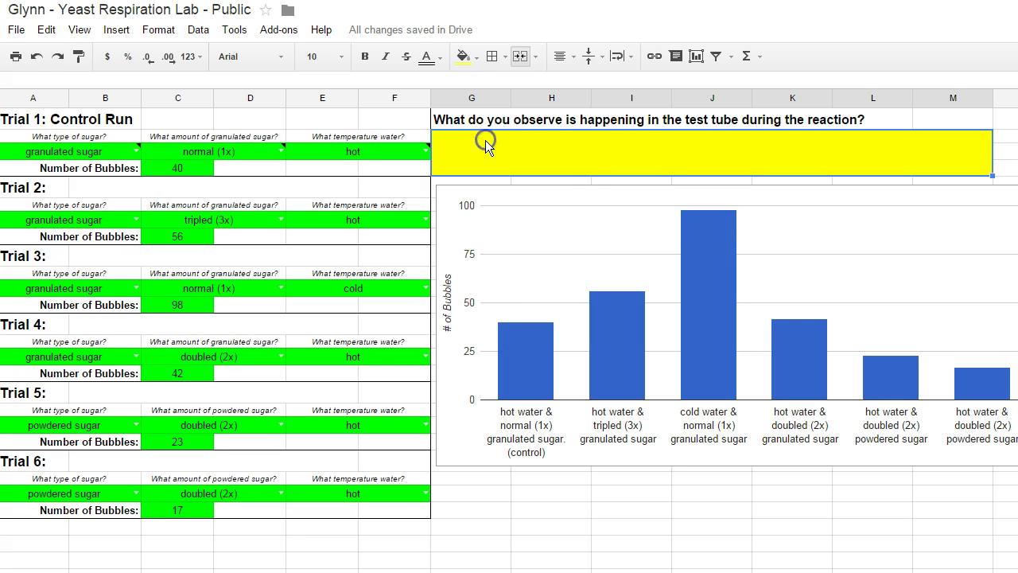
type("Bubbles started to rise in the test tube")
left_click(644, 527)
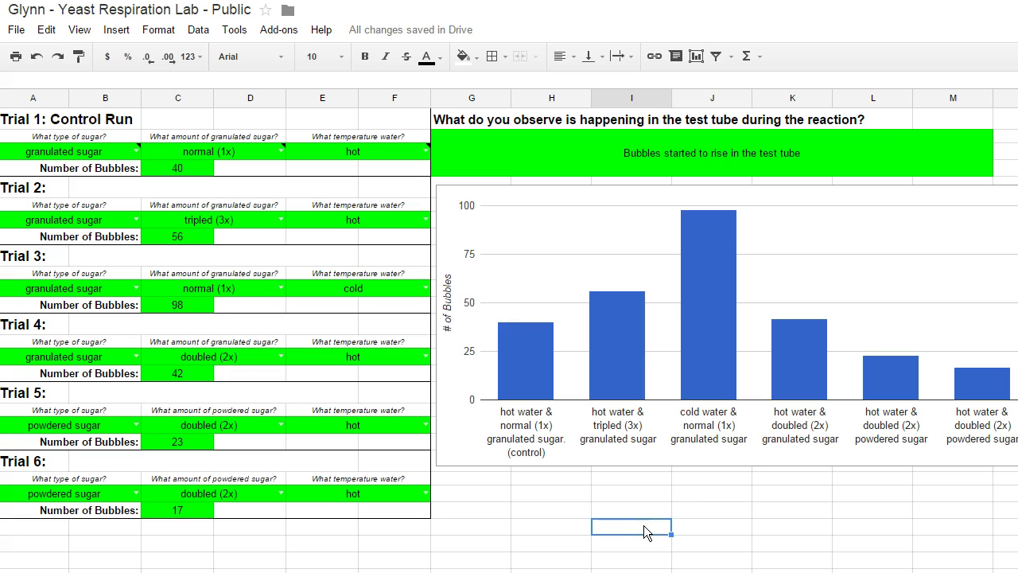
Switch Trial 3's sugar amount to tripled (3x), back to normal (1x), and finally to tripled (3x).
left_click(283, 287)
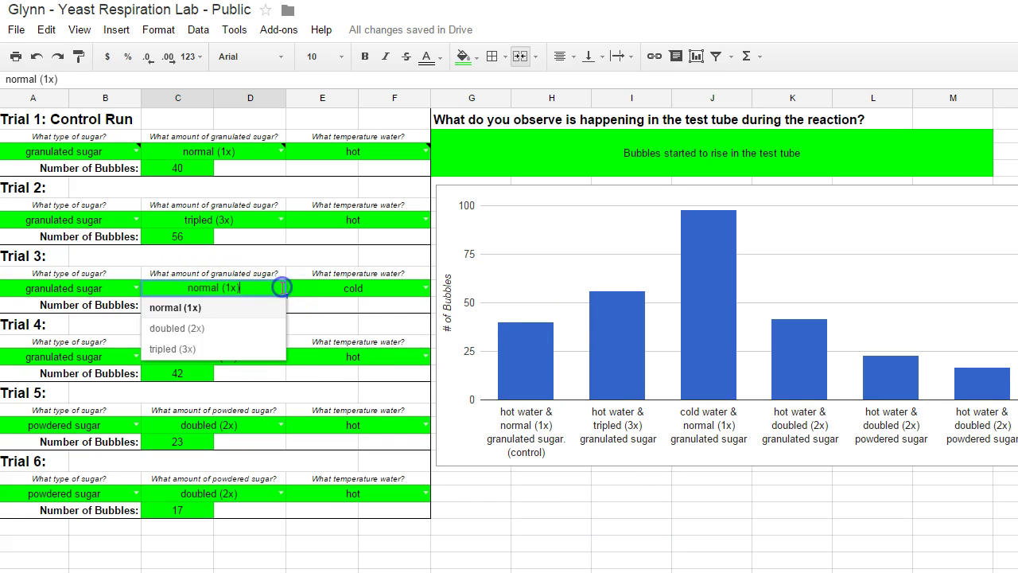
left_click(215, 347)
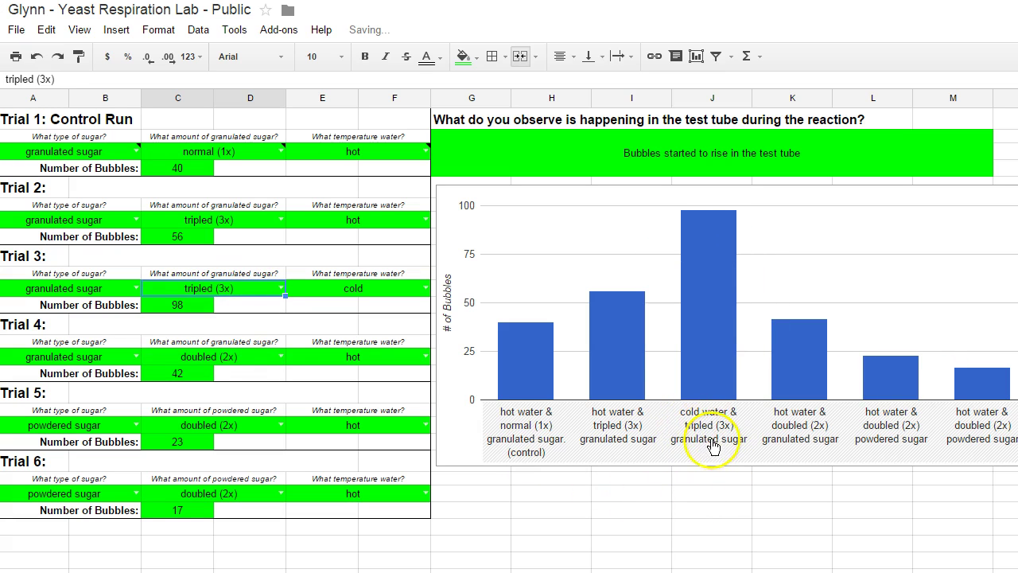
left_click(280, 288)
left_click(189, 327)
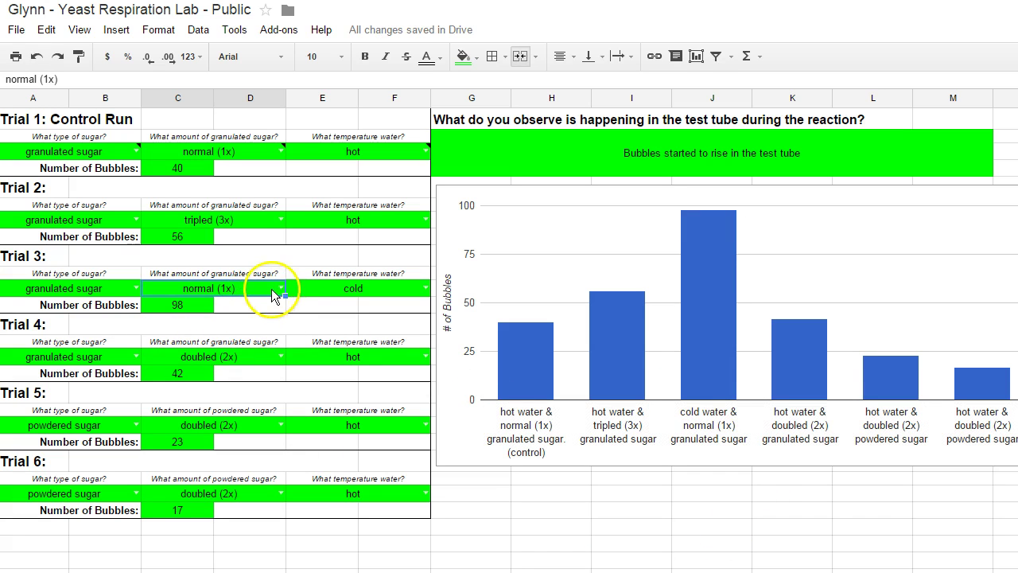
left_click(280, 290)
left_click(203, 348)
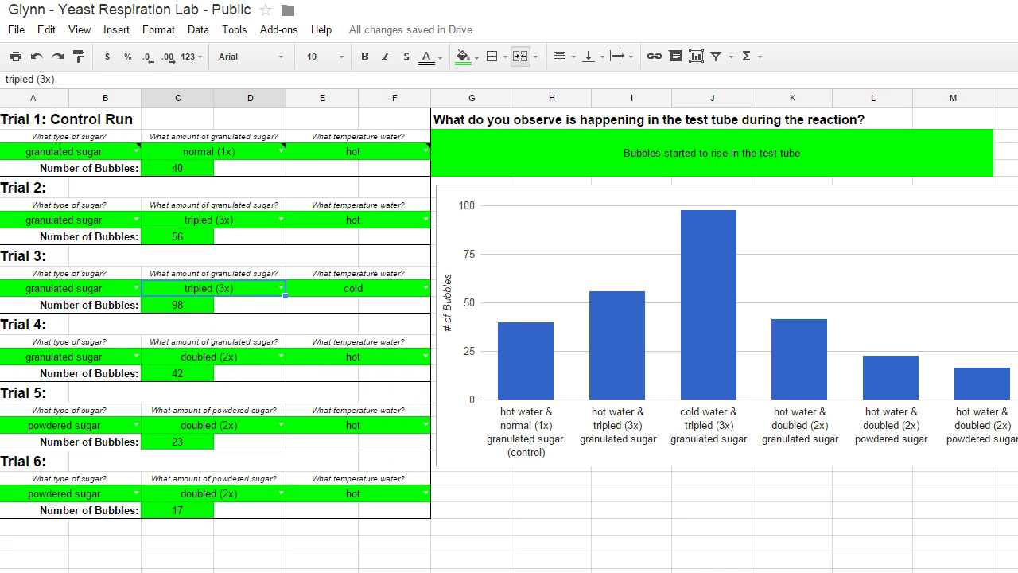
On the analysis sheet, enter the graph summary "I saw the most at cold water and tripled sugar.".
key("ctrl+shift+Page_Down")
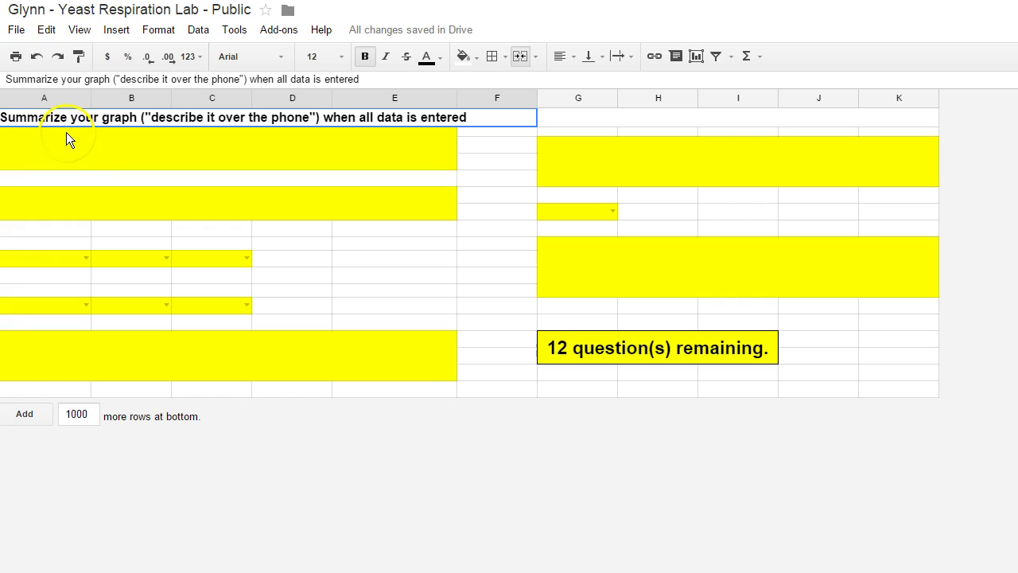
left_click(79, 153)
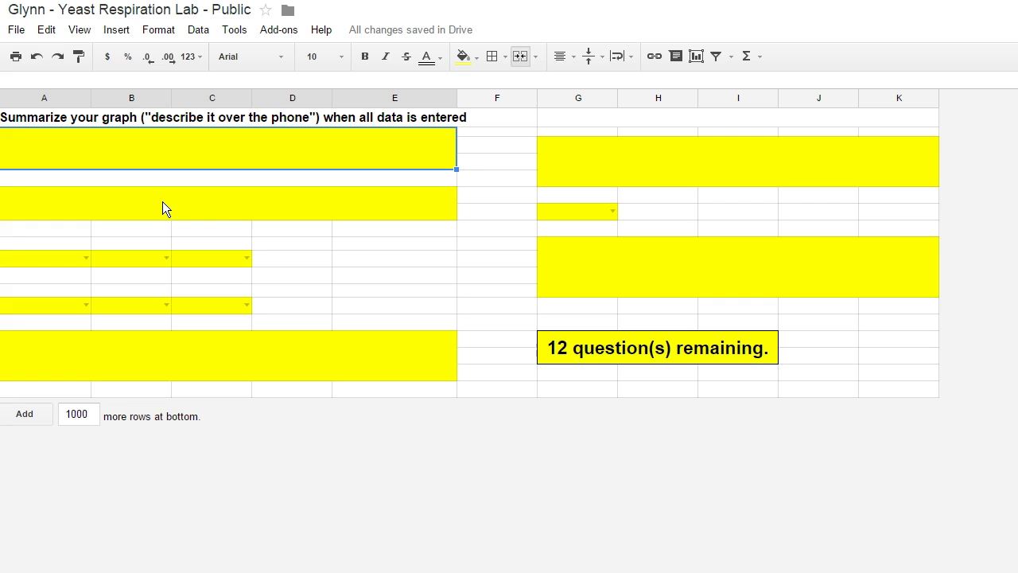
type("I saw the most at cold water and tripled sugar.")
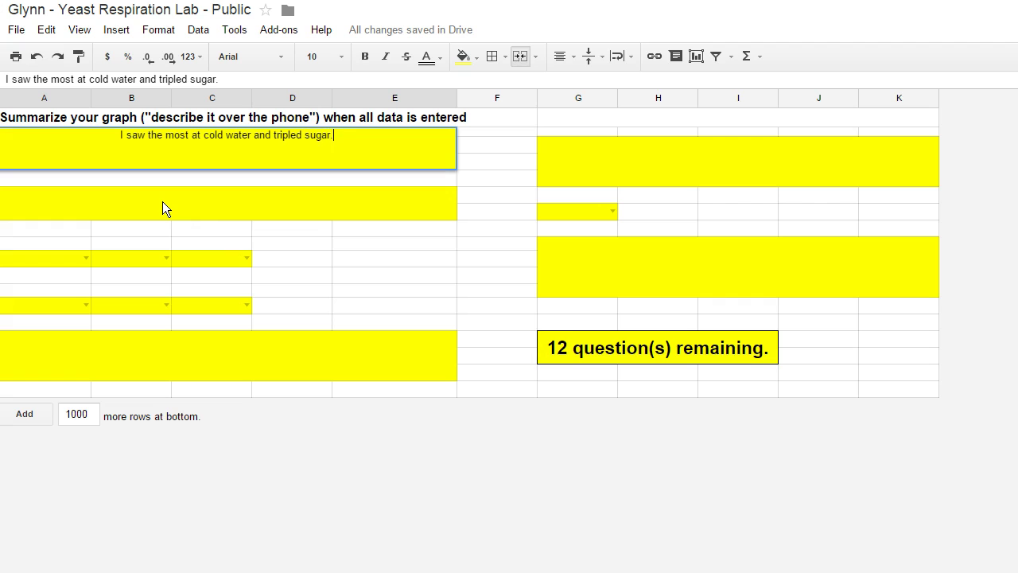
left_click(162, 204)
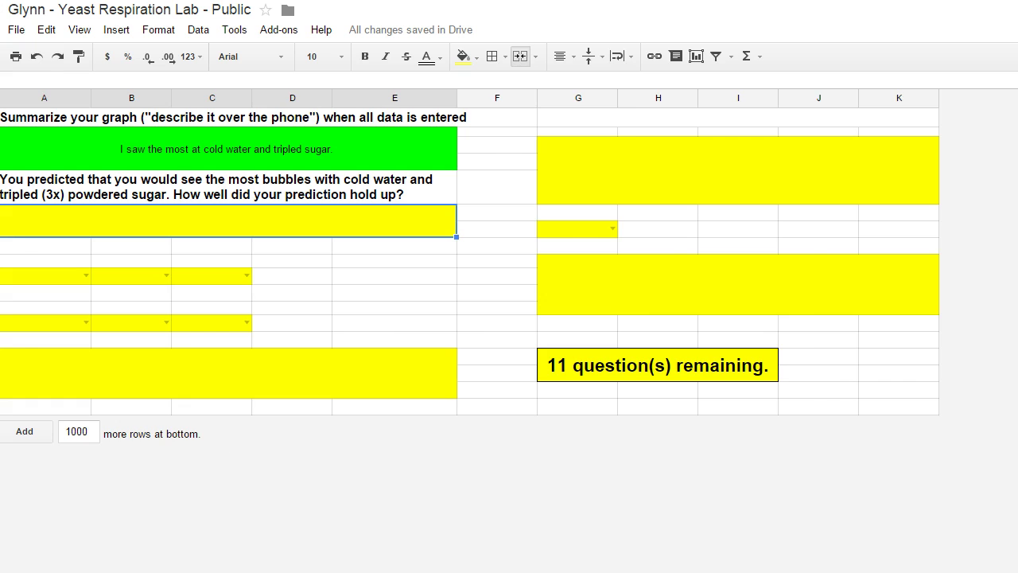
Go back to prelab question 7 and change the predicted water temperature to hot.
key("ctrl+shift+Page_Up")
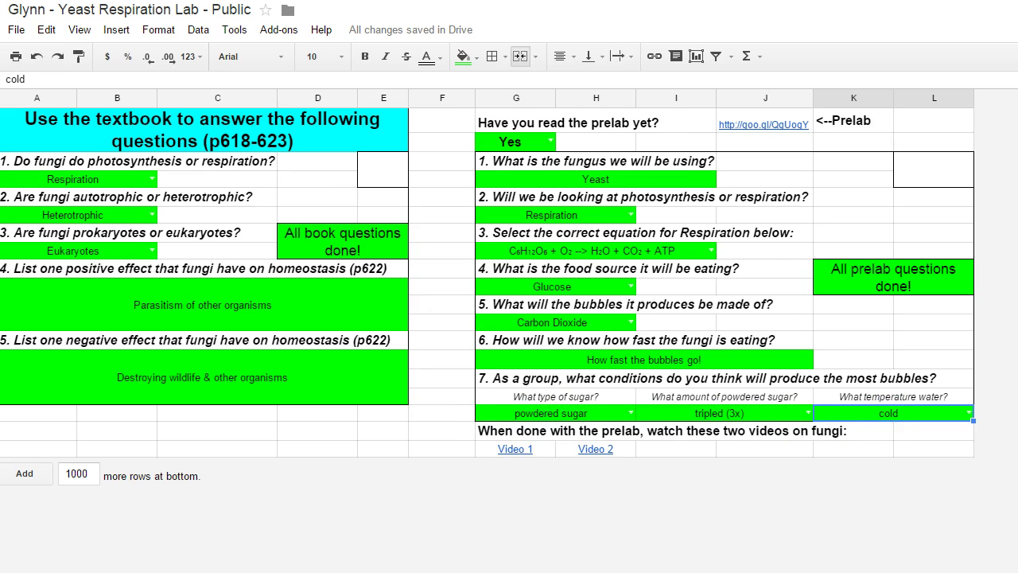
key("ctrl+shift+Page_Down")
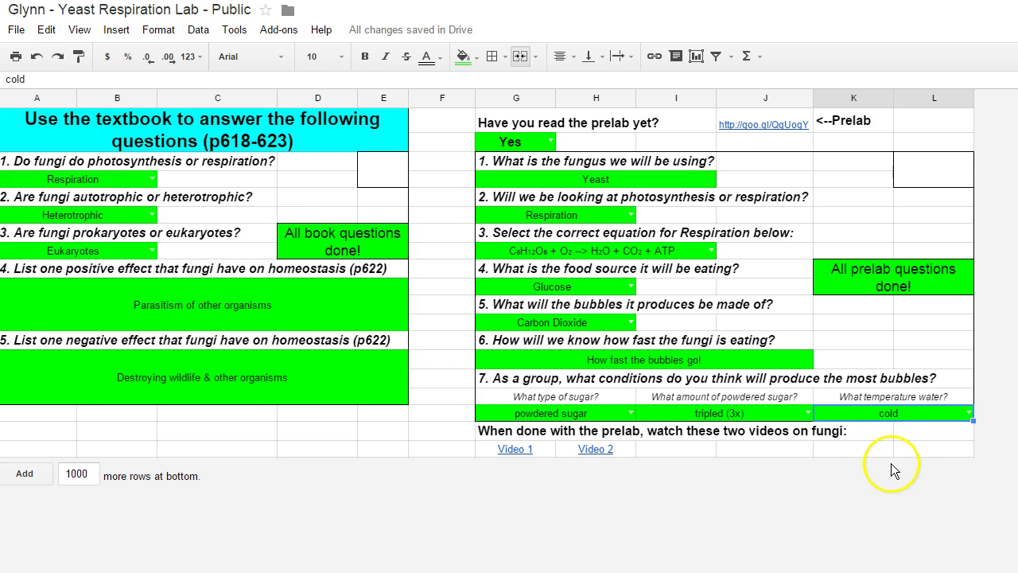
left_click(968, 413)
left_click(855, 451)
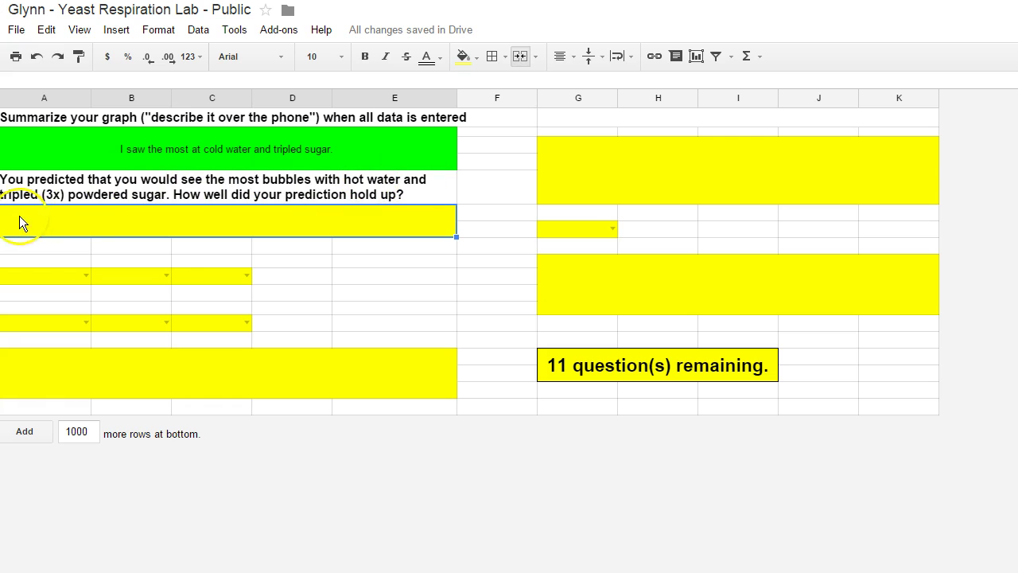
Answer how well the prediction held up on the analysis sheet with "It did good.".
left_click(180, 224)
type("It did ")
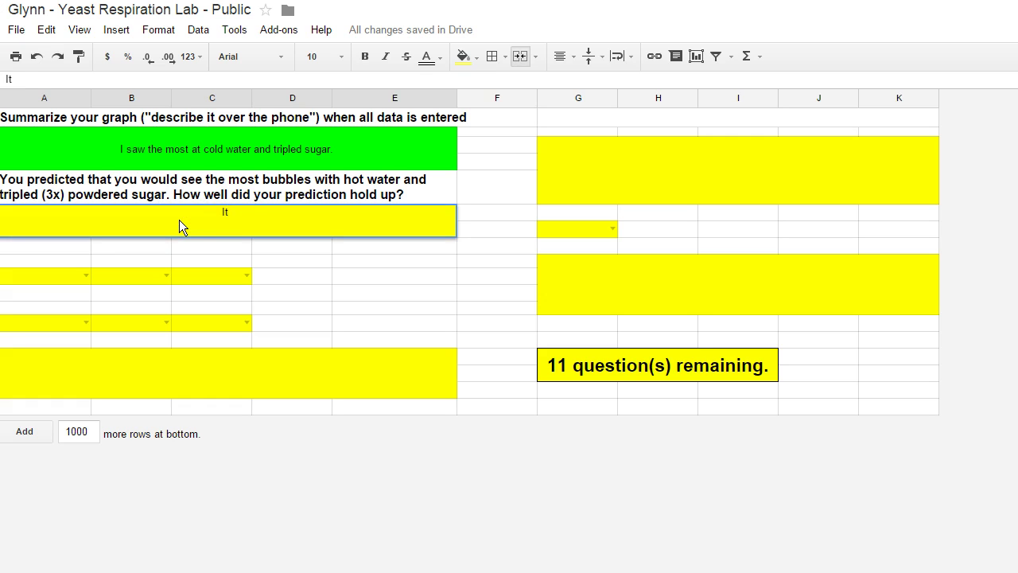
type("good.")
left_click(289, 277)
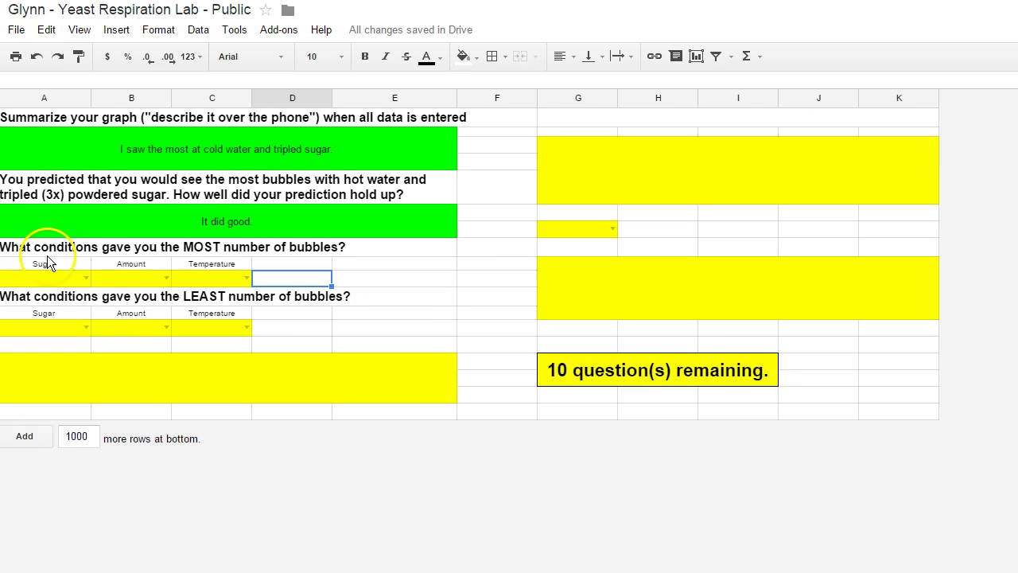
Set the conditions that gave the MOST bubbles to granulated sugar, tripled (3x) amount and cold temperature.
left_click(85, 279)
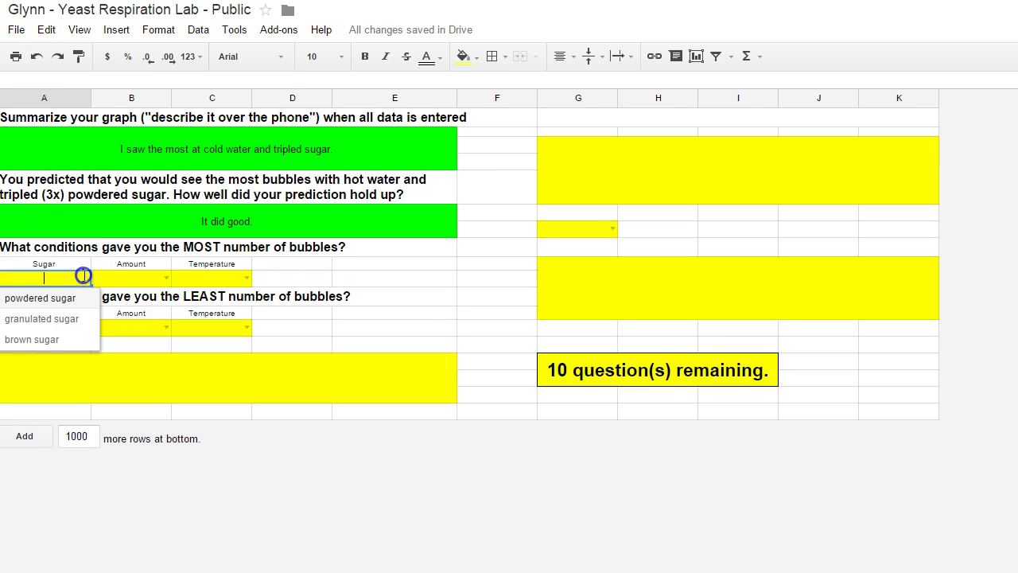
left_click(50, 321)
left_click(166, 278)
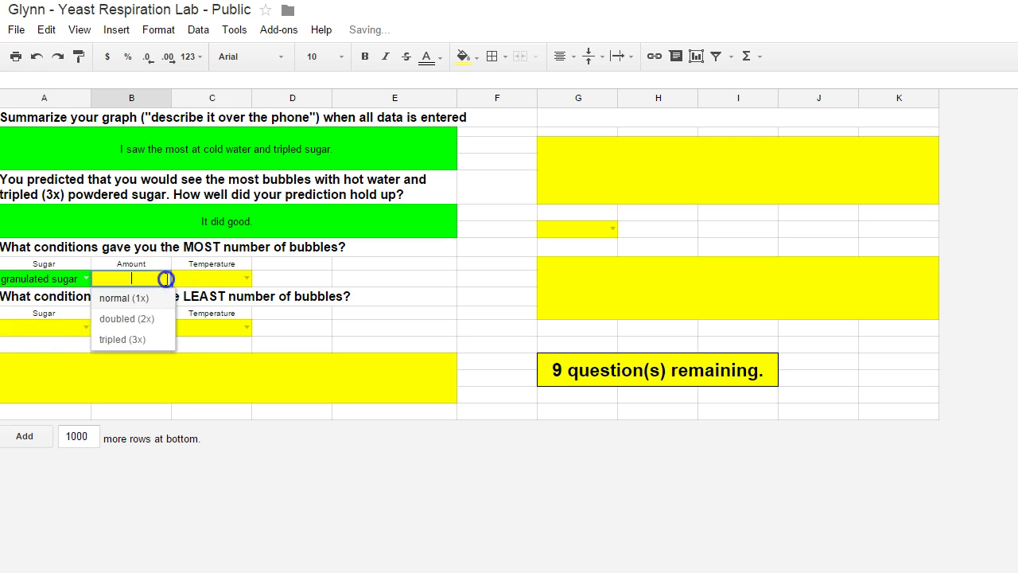
left_click(135, 337)
left_click(248, 278)
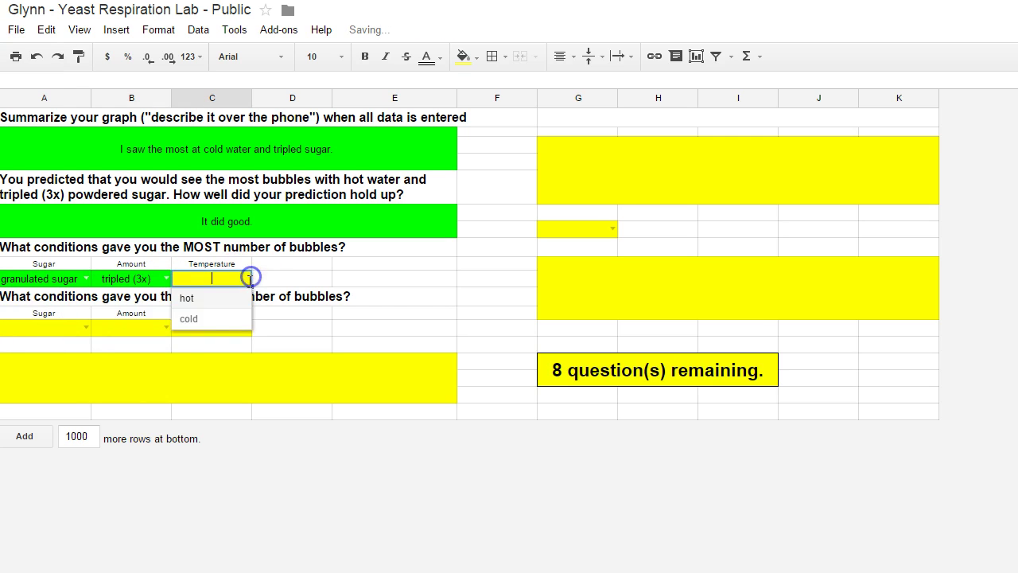
left_click(198, 320)
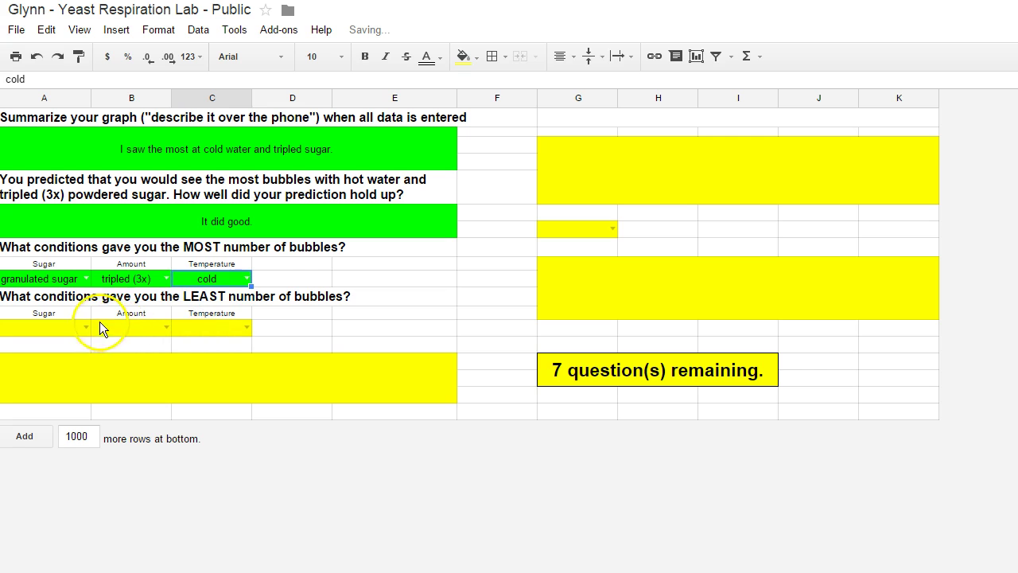
Check the trial data and set the conditions that gave the LEAST bubbles to powdered sugar, doubled (2x) amount and hot temperature.
left_click(173, 438)
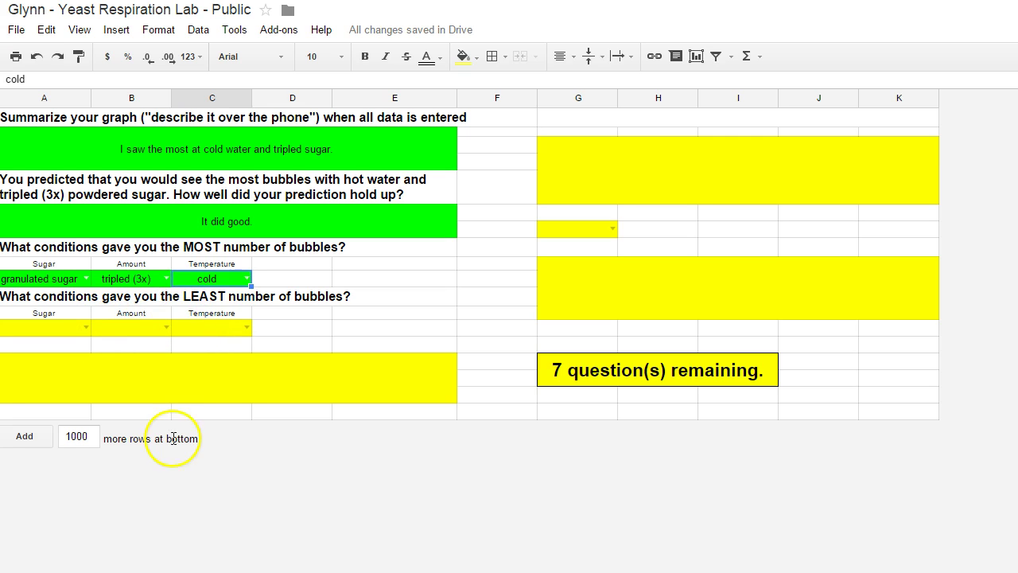
key("ctrl+shift+Page_Up")
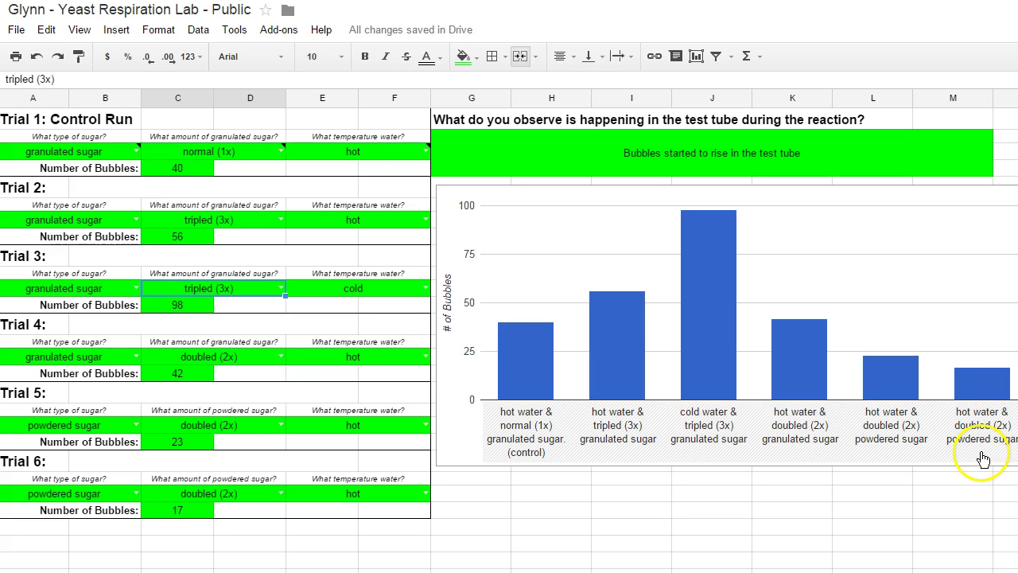
key("ctrl+shift+Page_Down")
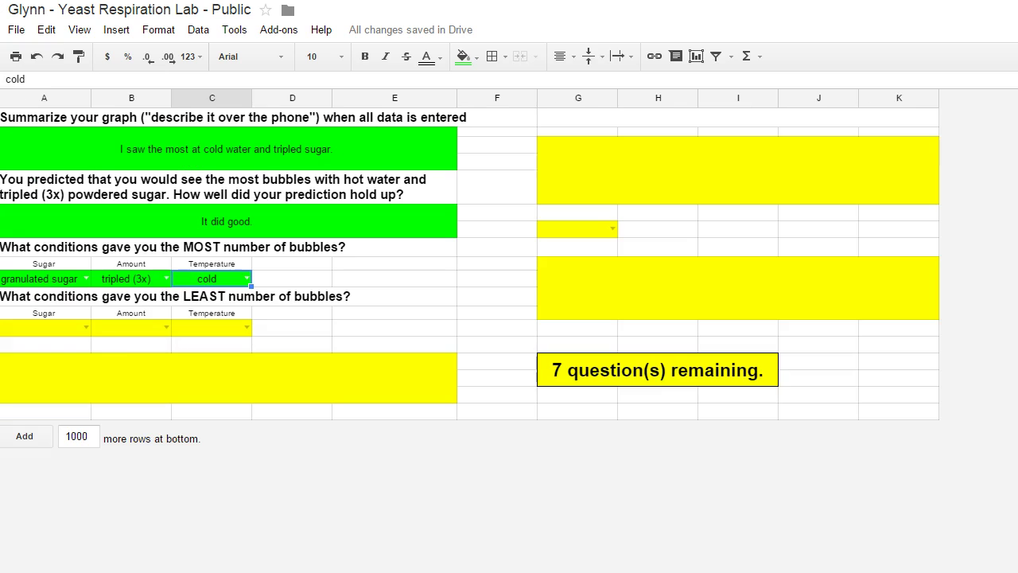
left_click(86, 328)
left_click(72, 347)
left_click(173, 334)
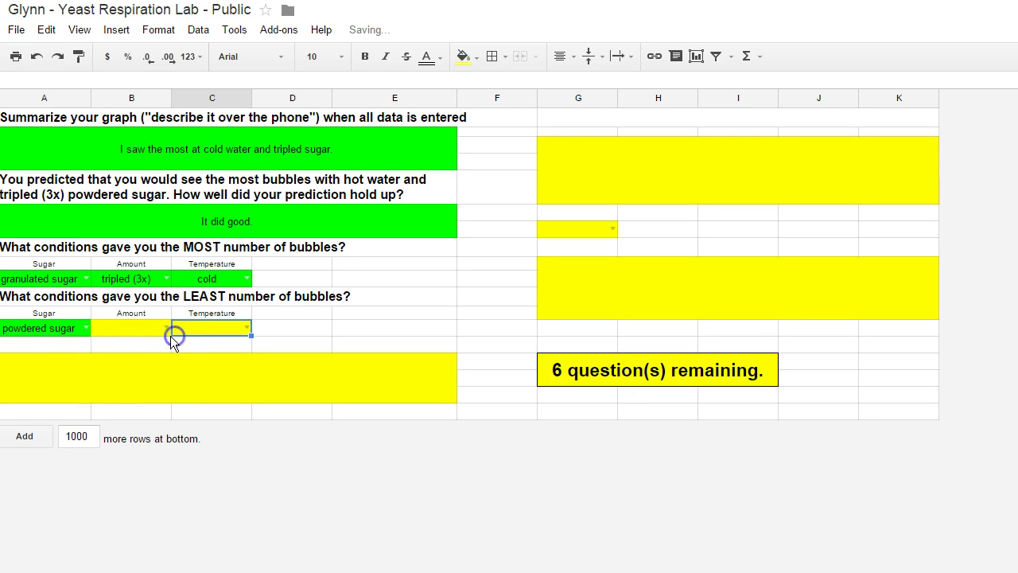
left_click(166, 328)
left_click(140, 367)
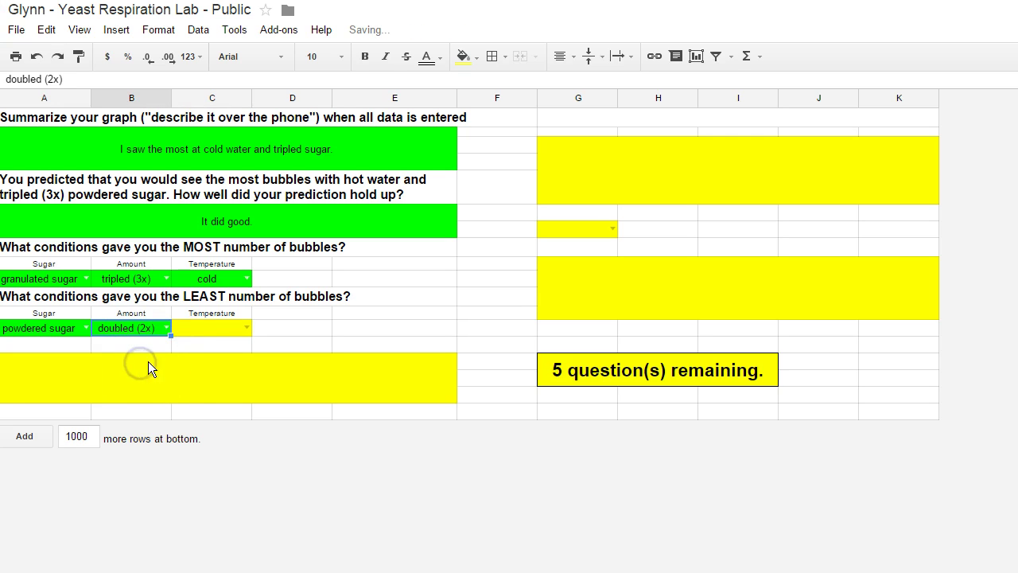
left_click(244, 326)
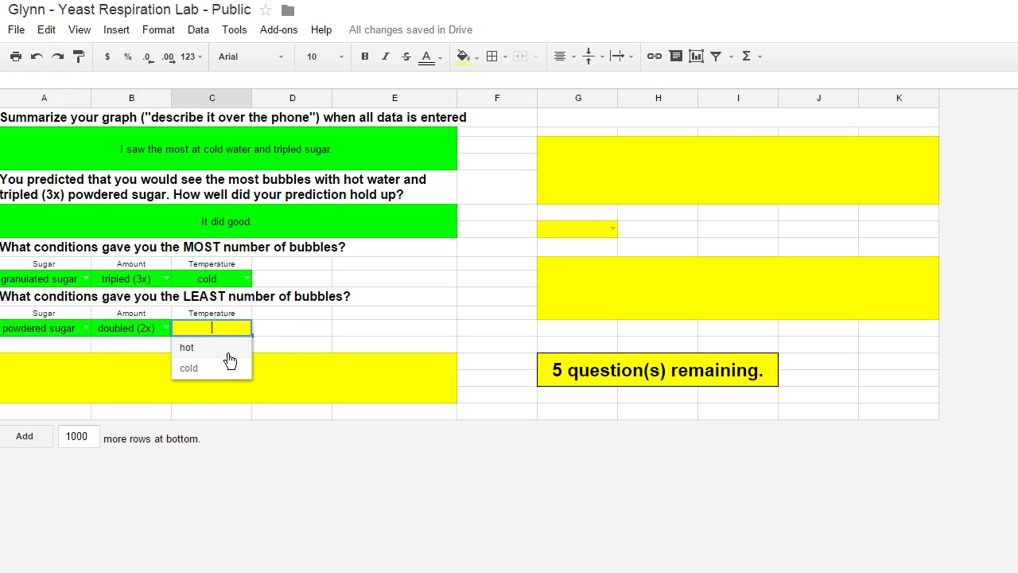
left_click(228, 348)
Answer why the yeast was eating the sugar with the placeholder text "asdfasdf".
left_click(157, 391)
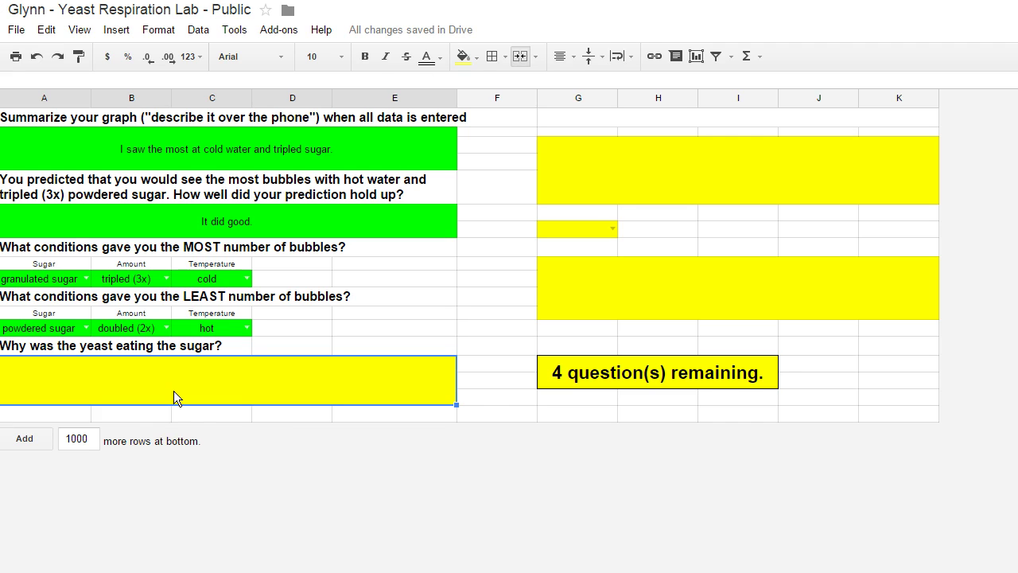
type("asdfasdf")
left_click(612, 142)
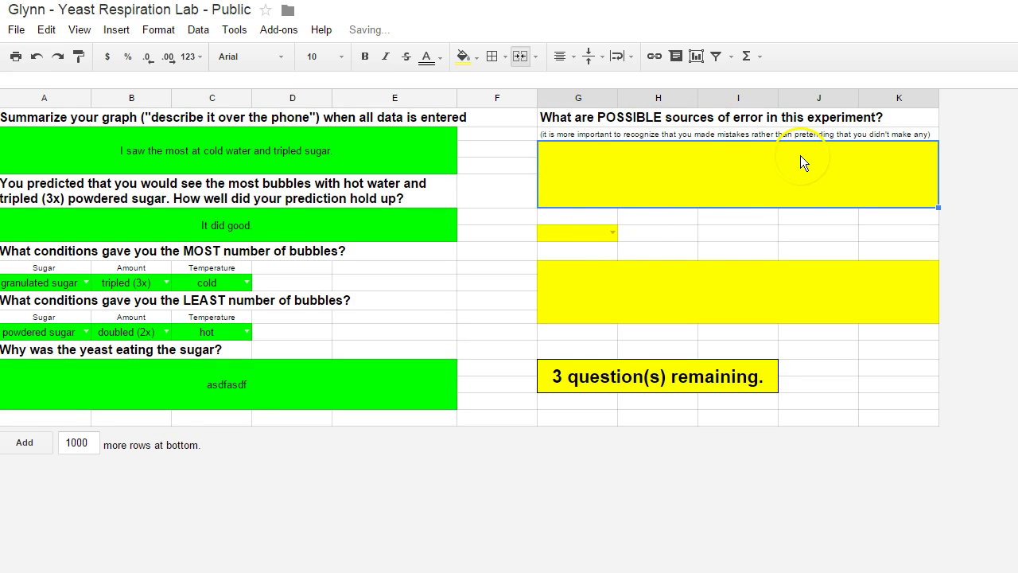
Enter "answers" as the possible sources of error and answer Yes to whether the overall results were as expected.
left_click(802, 185)
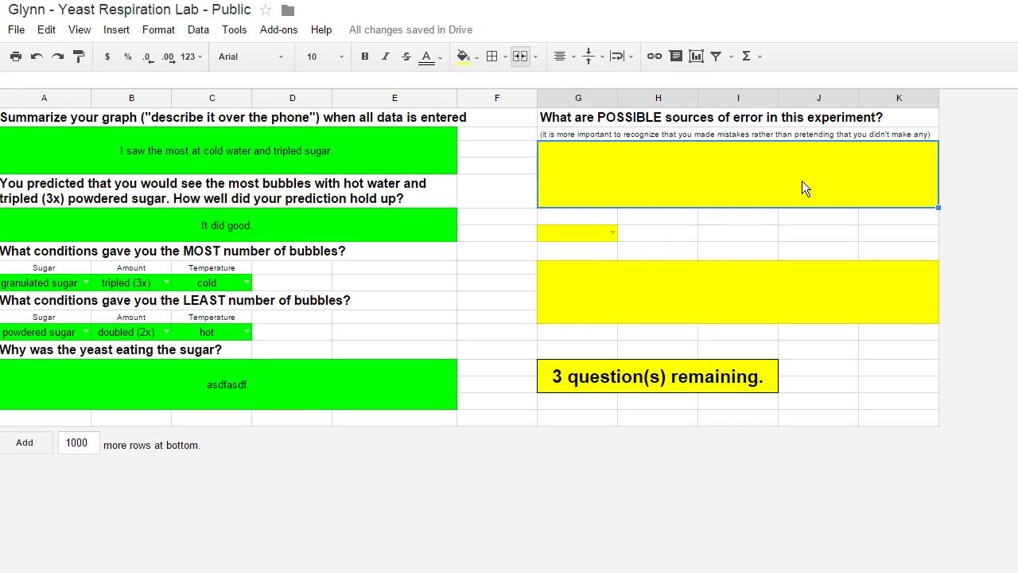
type("answers")
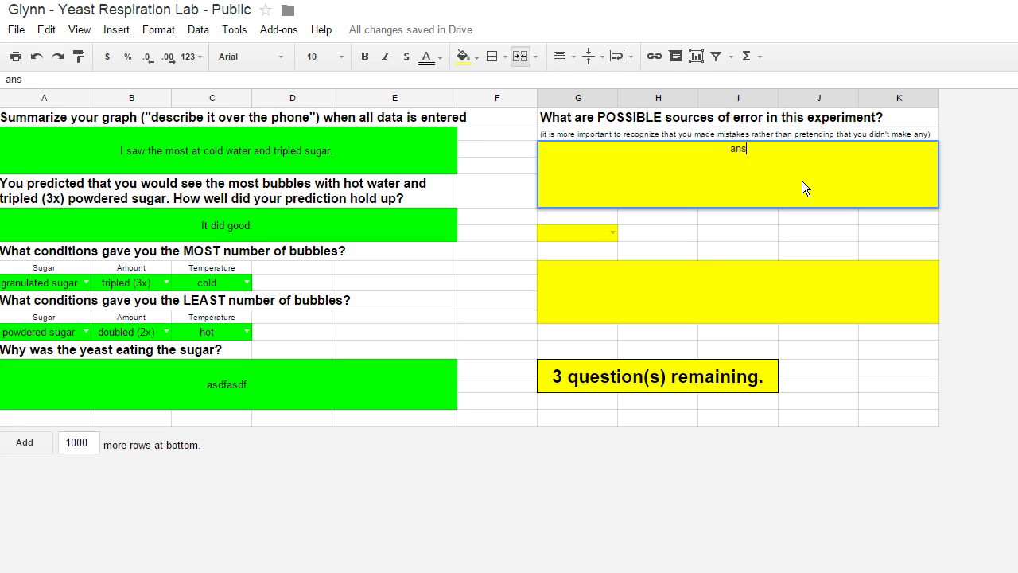
left_click(666, 249)
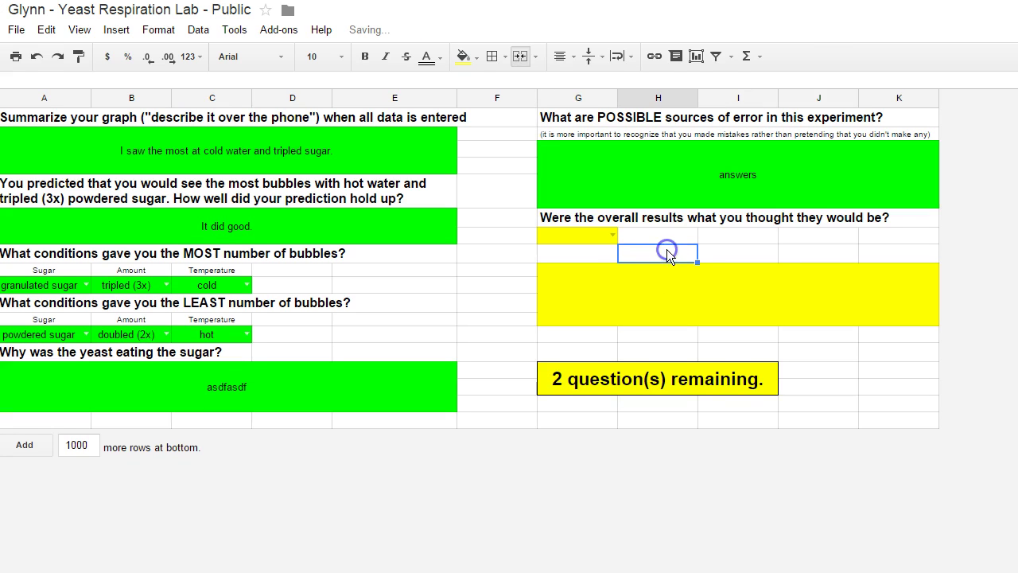
left_click(611, 236)
left_click(572, 259)
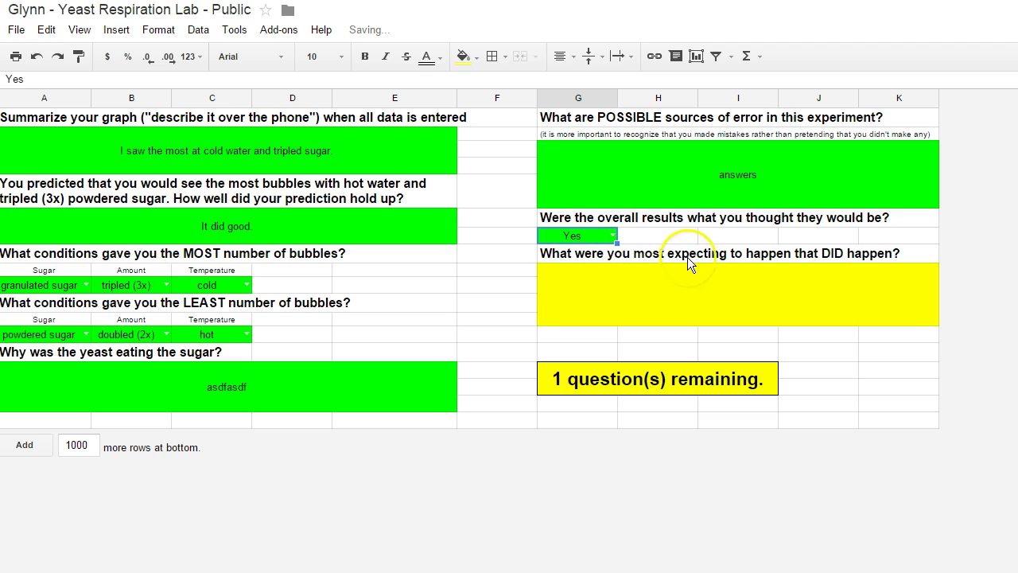
Switch the answer about the overall results to No, then set it back to Yes.
left_click(612, 234)
double_click(597, 242)
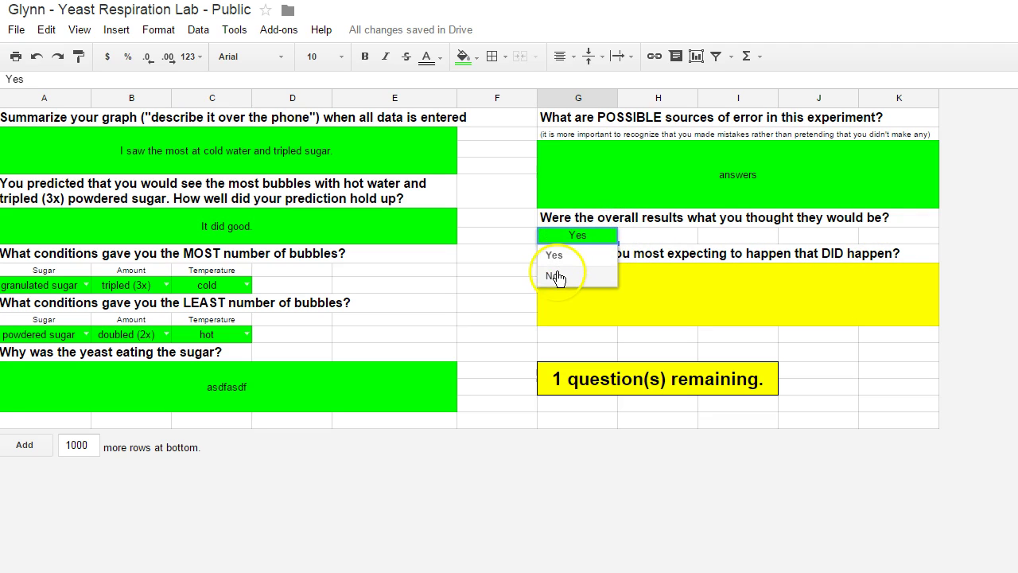
left_click(557, 276)
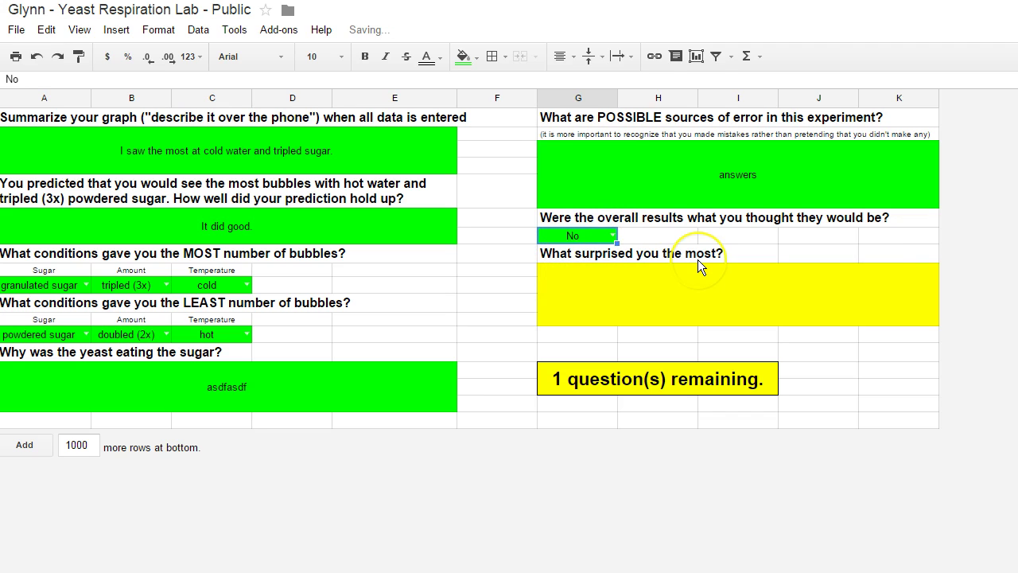
double_click(606, 235)
left_click(556, 275)
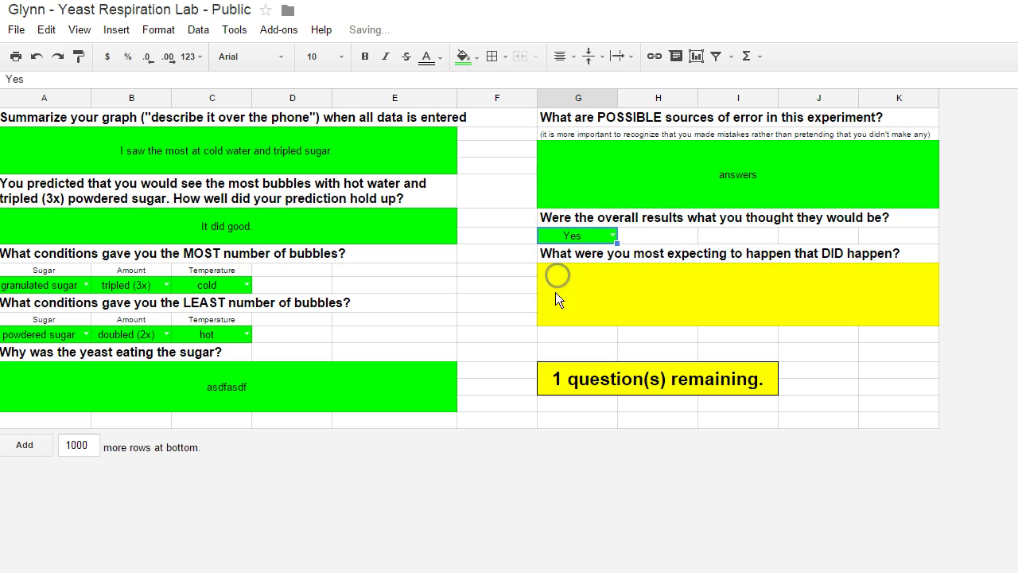
Answer what was most expected to happen that did happen with the placeholder text "sdafasd".
left_click(621, 309)
type("sdafasd")
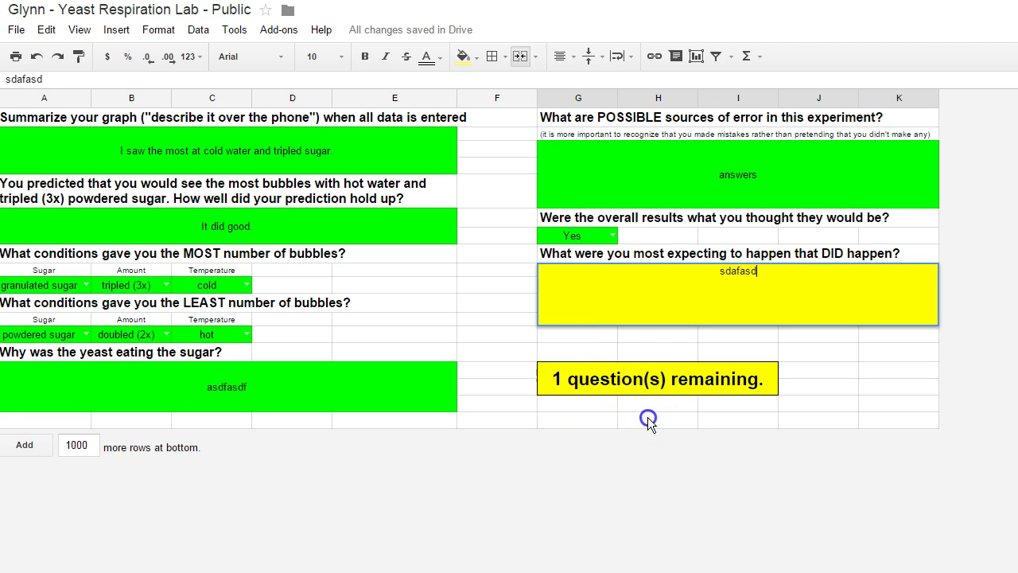
left_click(648, 420)
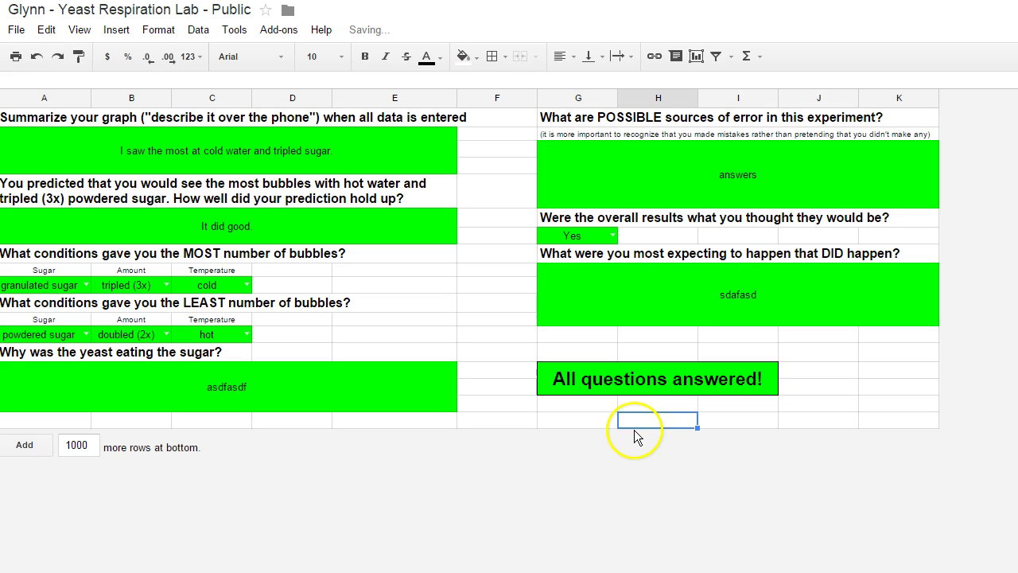